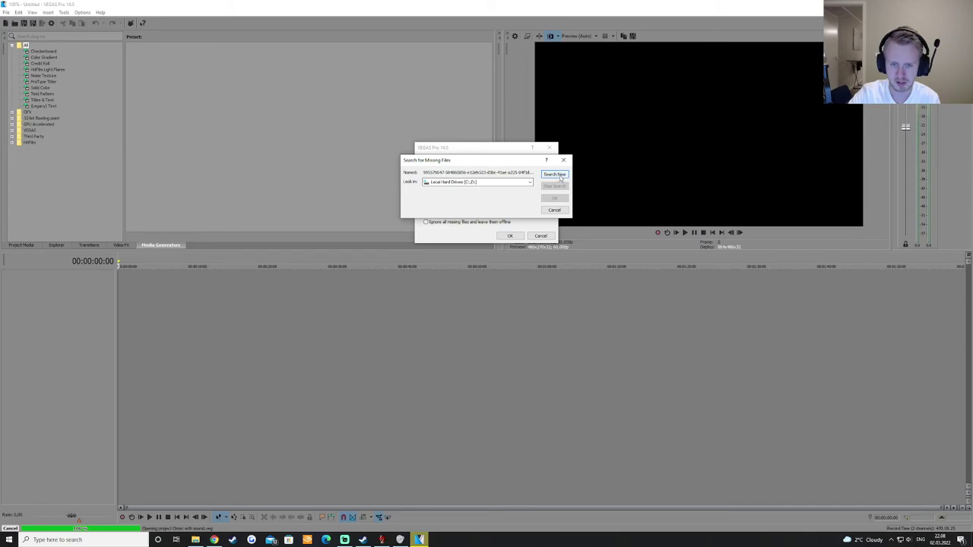
Search the Gaming (D:) drive for the missing MP4 stream recording and relink it with the match in the OBS Stuff folder
{"action": "left_click", "coordinate": [459, 202]}
{"action": "left_click", "coordinate": [554, 175]}
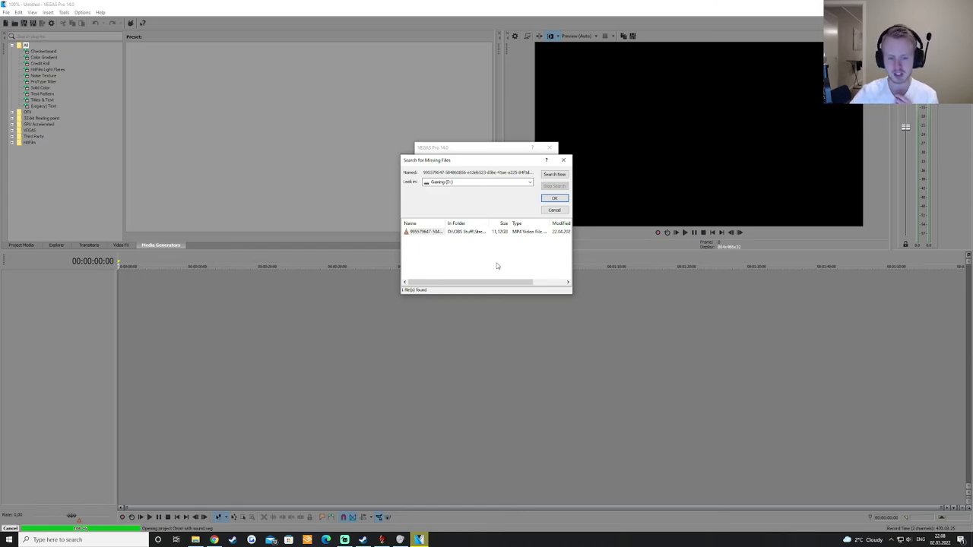
{"action": "left_click", "coordinate": [555, 199]}
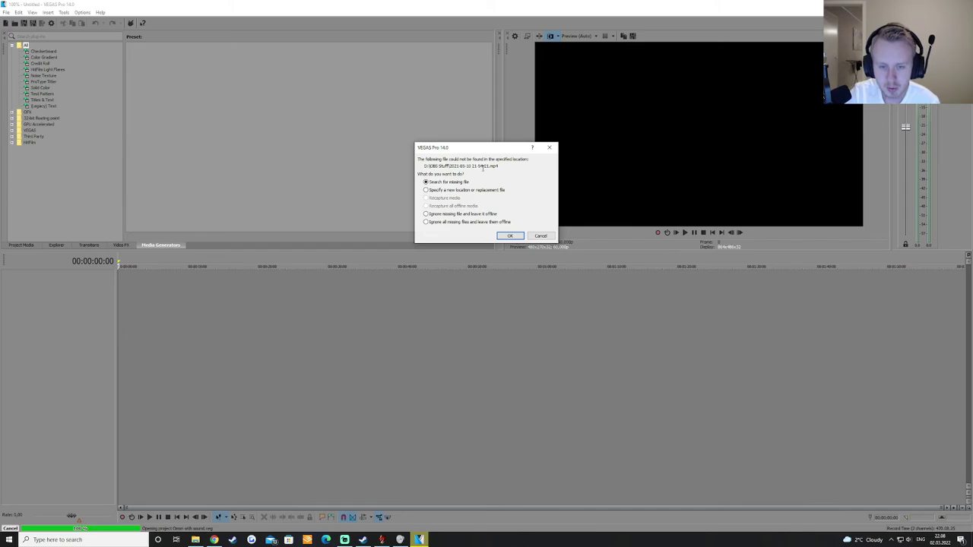
Check the OMORI streams folder in File Explorer for the missing recording and continue opening the project with that file left offline
{"action": "key", "text": "alt+Tab"}
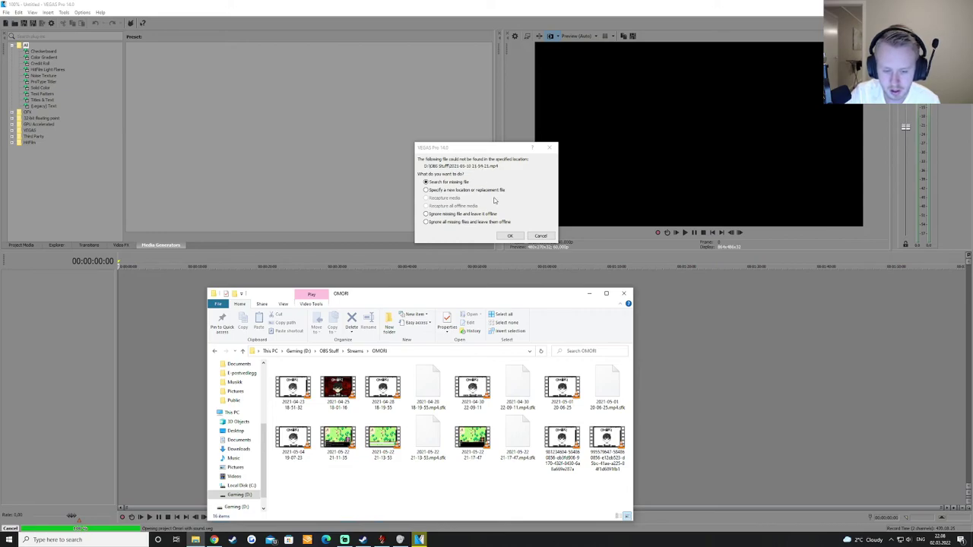
{"action": "left_click_drag", "start_coordinate": [430, 294], "coordinate": [483, 221]}
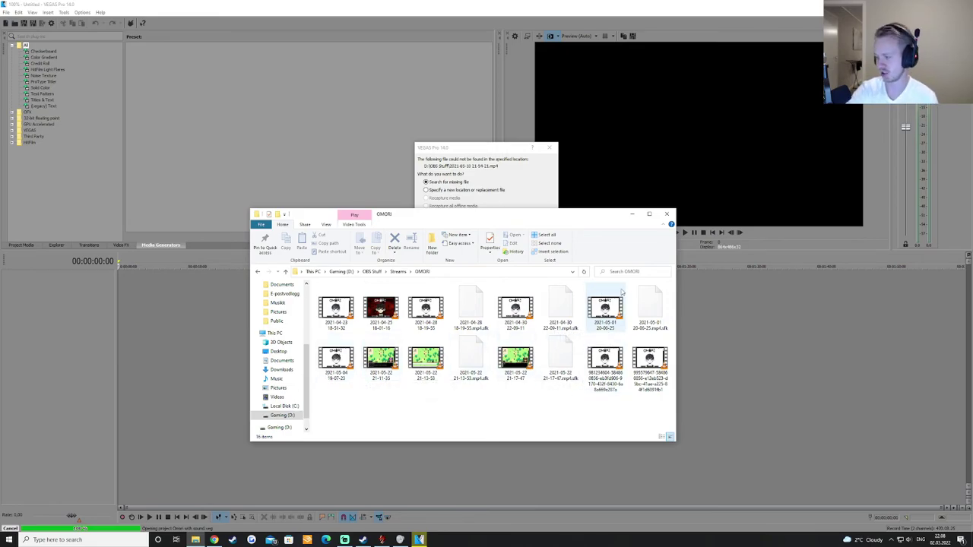
{"action": "left_click", "coordinate": [666, 216]}
{"action": "left_click", "coordinate": [482, 215]}
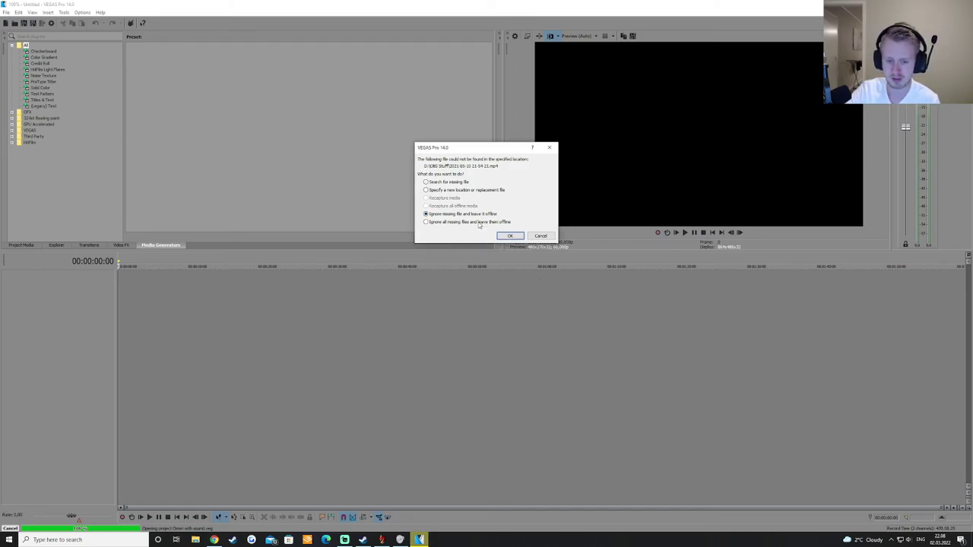
{"action": "left_click", "coordinate": [510, 236]}
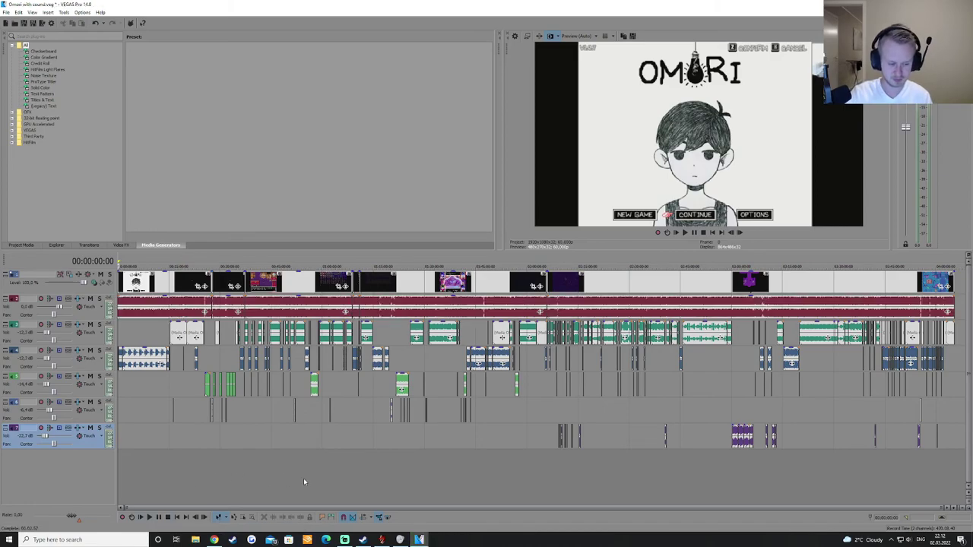
Inspect the casino section of the timeline up close and preview the frames at 00:42:43:16 and 00:39:49:11
{"action": "left_click", "coordinate": [226, 477]}
{"action": "left_click", "coordinate": [267, 482]}
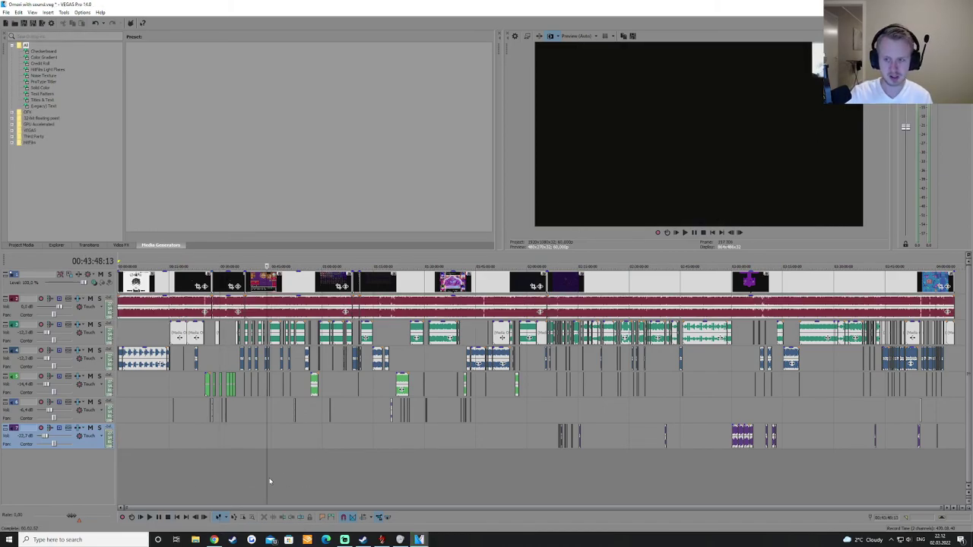
{"action": "scroll", "coordinate": [287, 474], "scroll_direction": "up", "scroll_amount": 3}
{"action": "scroll", "coordinate": [435, 460], "scroll_direction": "up", "scroll_amount": 3}
{"action": "left_click", "coordinate": [493, 457]}
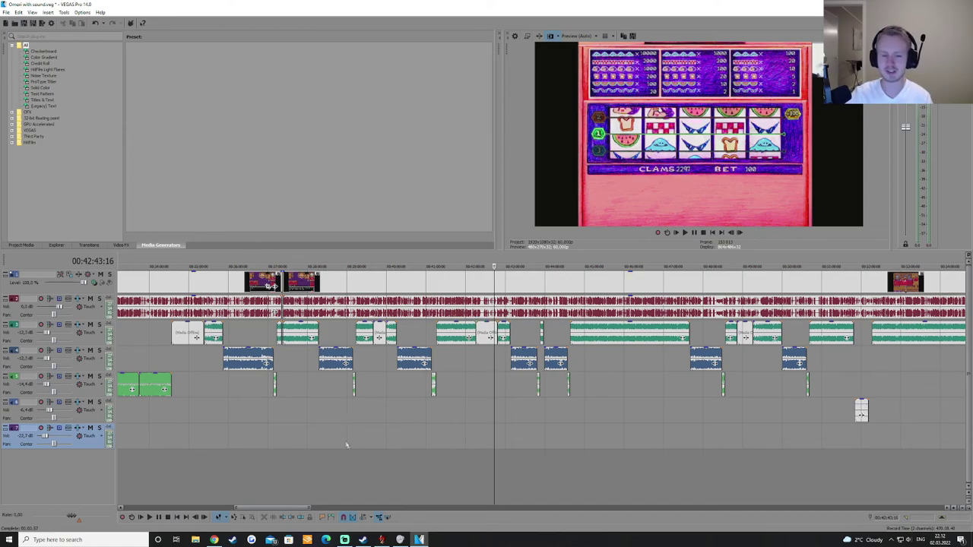
{"action": "left_click", "coordinate": [378, 476]}
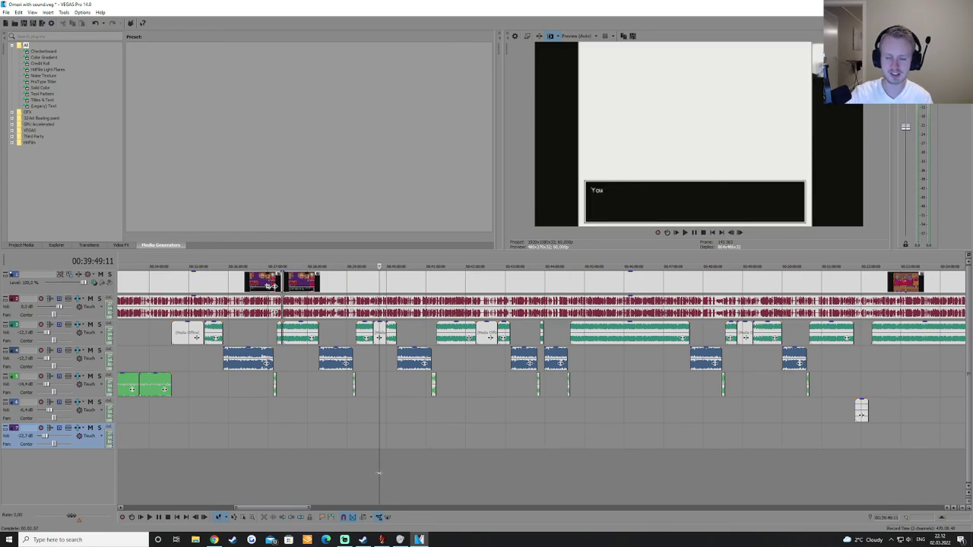
{"action": "key", "text": "space"}
{"action": "key", "text": "space"}
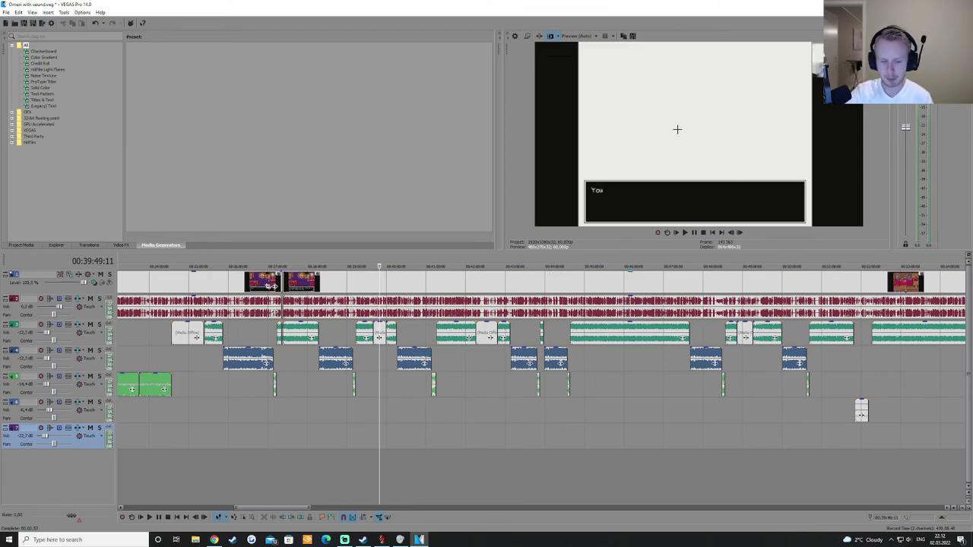
Play short passages from 00:35:00:00 and 00:35:35:18 to compare the mailbox shop scene with the casino music's start
{"action": "left_click", "coordinate": [188, 466]}
{"action": "scroll", "coordinate": [188, 466], "scroll_direction": "up", "scroll_amount": 3}
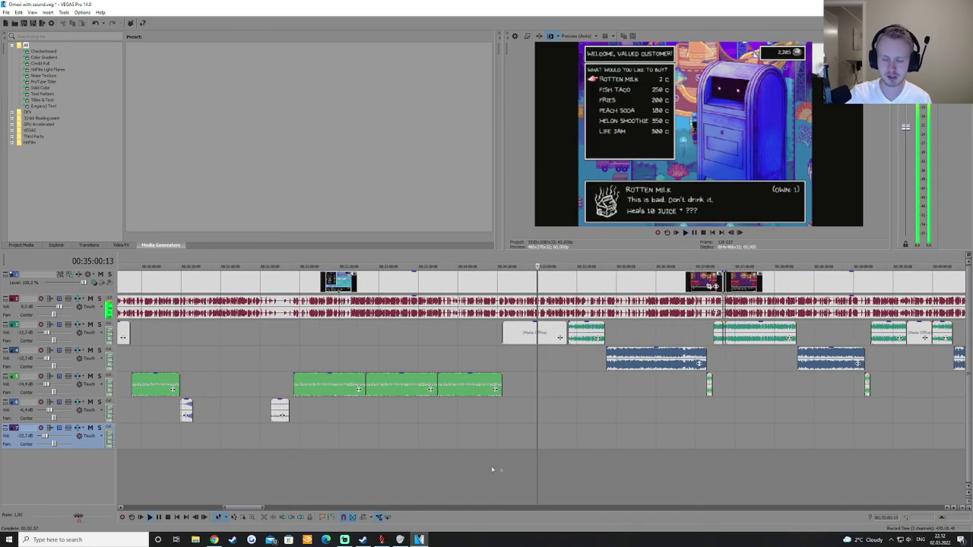
{"action": "key", "text": "space"}
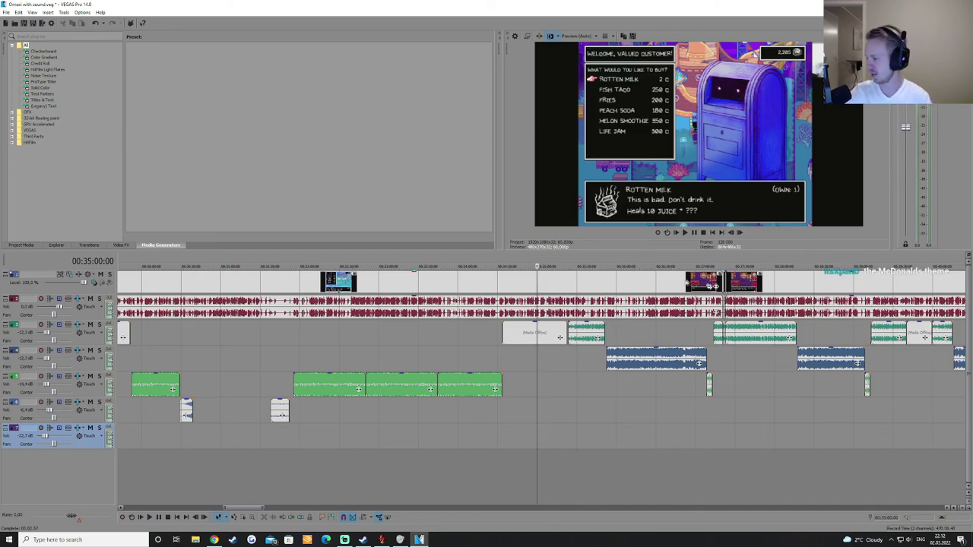
{"action": "left_click", "coordinate": [584, 470]}
{"action": "key", "text": "space"}
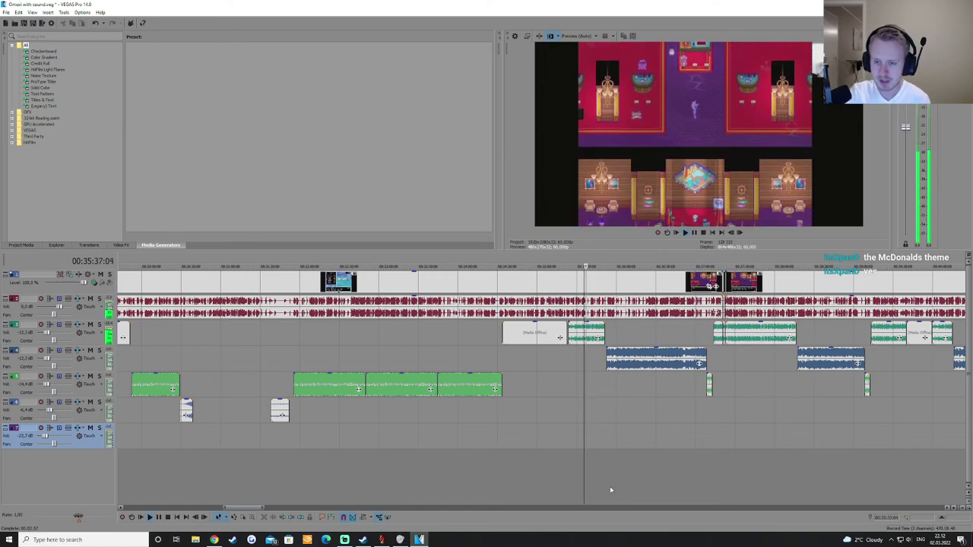
{"action": "key", "text": "space"}
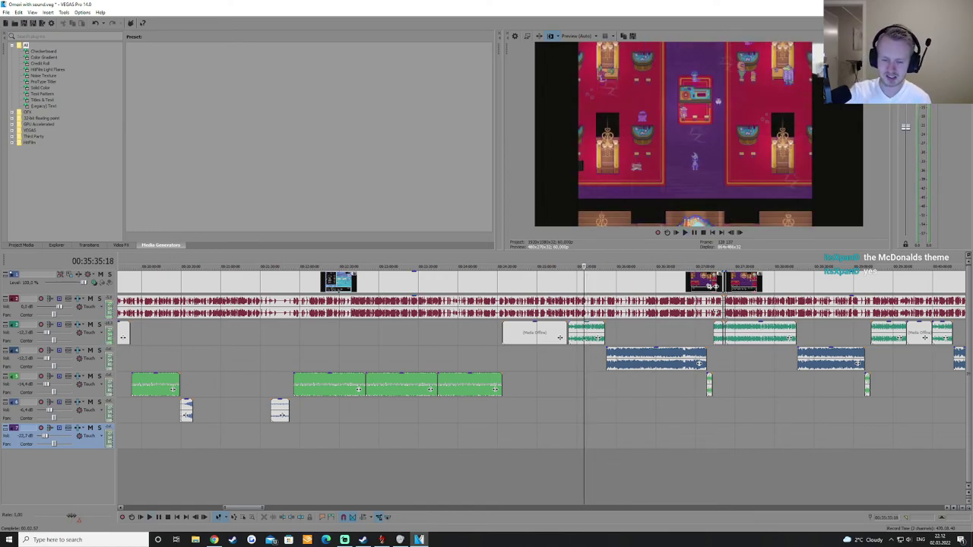
Play back samples of the earlier music clips, including the passages at 00:33:15, 00:31:47 and 00:22:36
{"action": "left_click", "coordinate": [464, 473]}
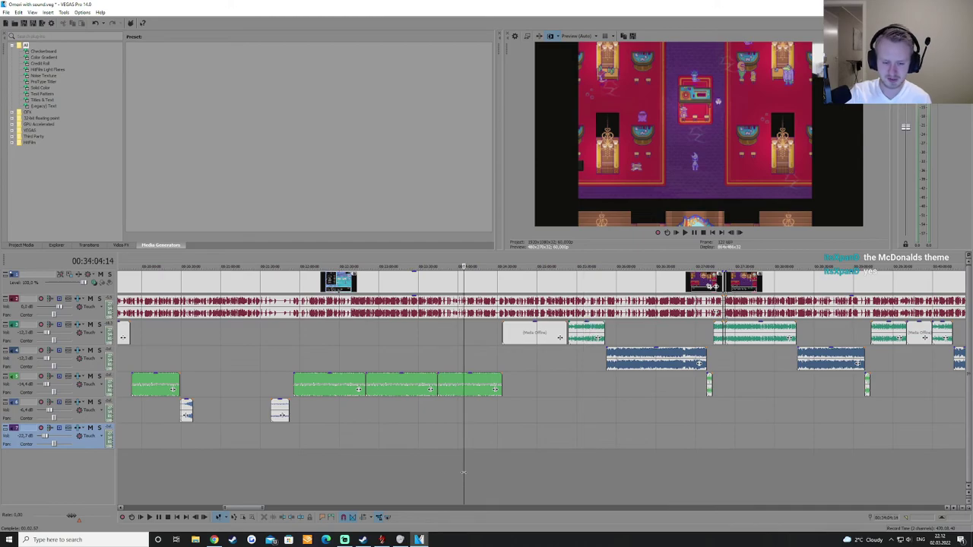
{"action": "key", "text": "space"}
{"action": "left_click", "coordinate": [397, 479]}
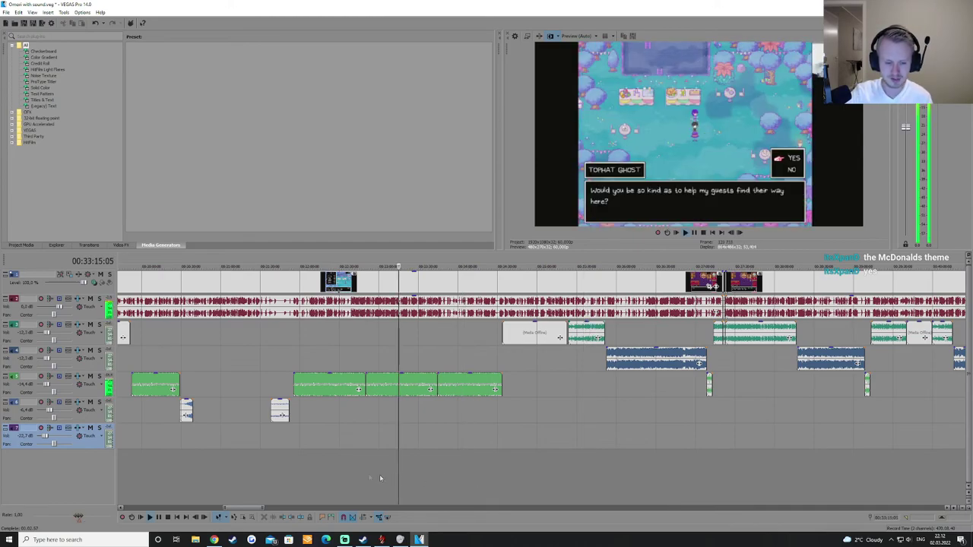
{"action": "left_click", "coordinate": [282, 479]}
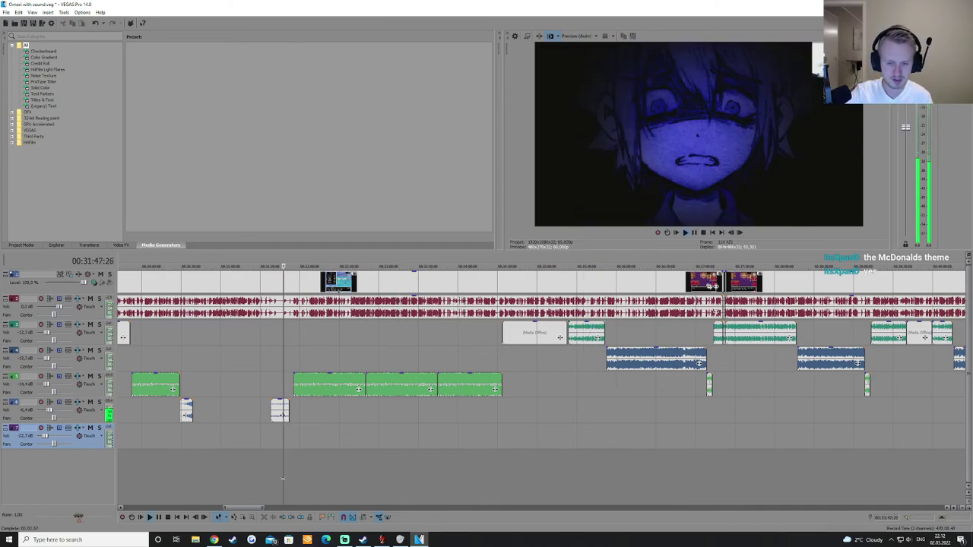
{"action": "left_click", "coordinate": [190, 481]}
{"action": "left_click", "coordinate": [152, 479]}
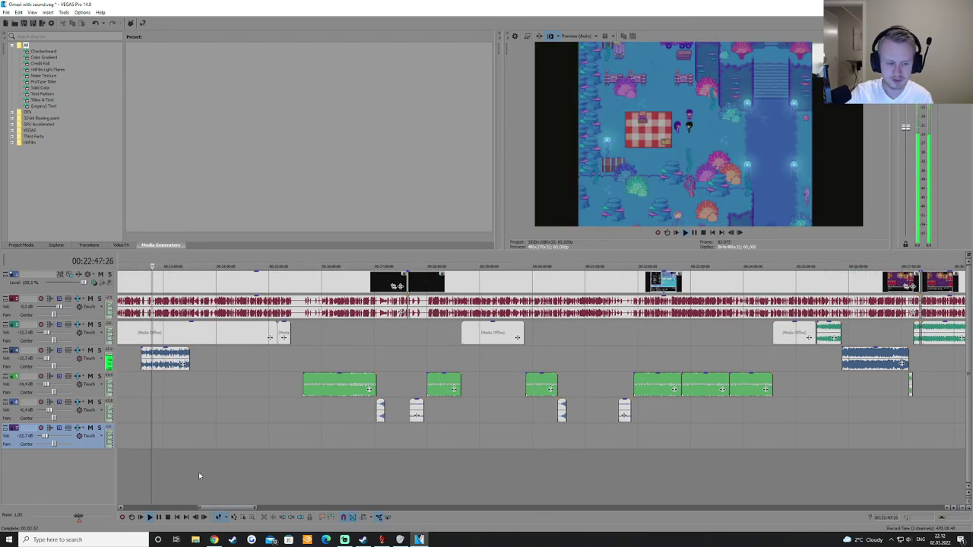
{"action": "left_click", "coordinate": [143, 476]}
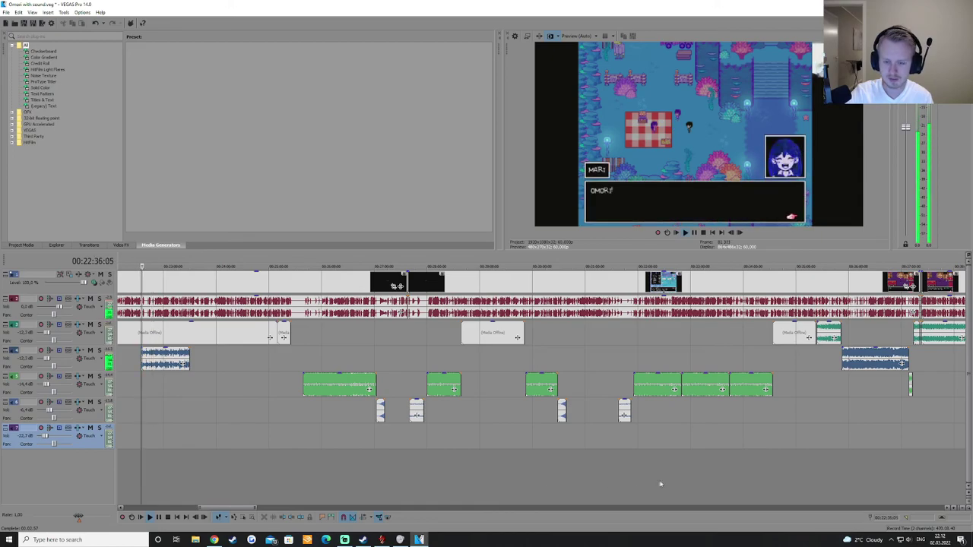
Return playback to the casino scene around 00:39:27 to hear its background music
{"action": "scroll", "coordinate": [669, 483], "scroll_direction": "down", "scroll_amount": 2}
{"action": "left_click", "coordinate": [742, 467]}
{"action": "scroll", "coordinate": [743, 463], "scroll_direction": "down", "scroll_amount": 2}
{"action": "left_click", "coordinate": [717, 465]}
{"action": "scroll", "coordinate": [716, 465], "scroll_direction": "up", "scroll_amount": 2}
{"action": "scroll", "coordinate": [544, 455], "scroll_direction": "up", "scroll_amount": 3}
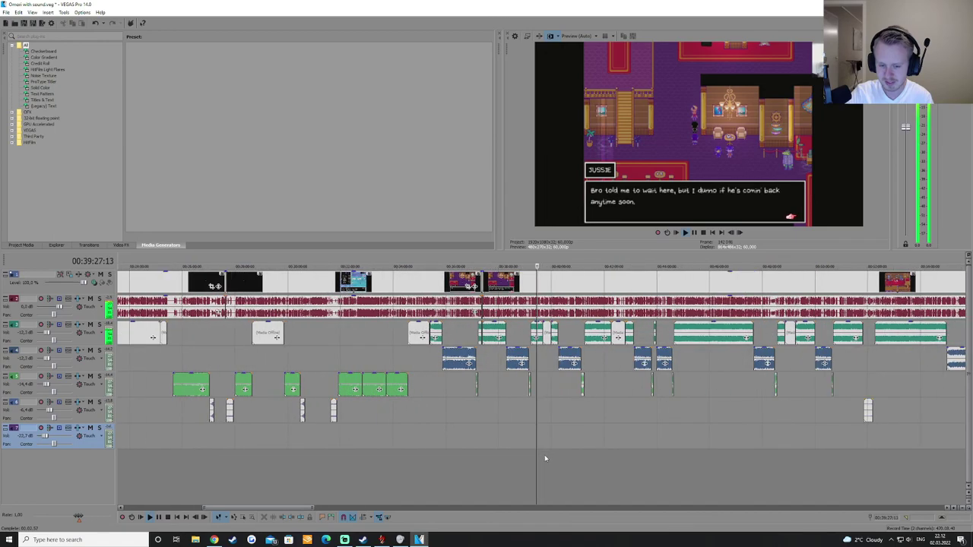
Play the change from casino music to the Gator Guy battle music around 00:40:10, and stop playback at 00:41:00:00
{"action": "left_click", "coordinate": [610, 472]}
{"action": "scroll", "coordinate": [619, 473], "scroll_direction": "up", "scroll_amount": 3}
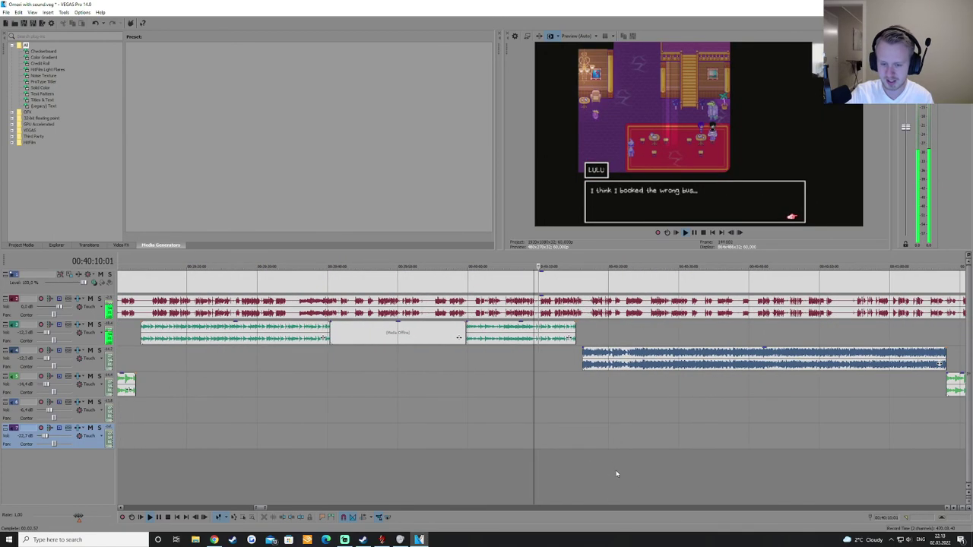
{"action": "left_click", "coordinate": [569, 462]}
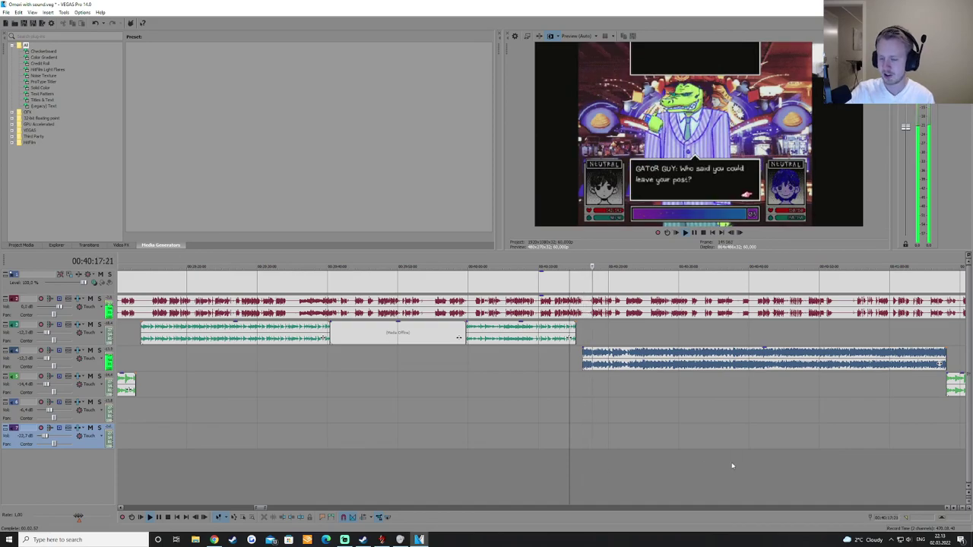
{"action": "scroll", "coordinate": [671, 487], "scroll_direction": "down", "scroll_amount": 3}
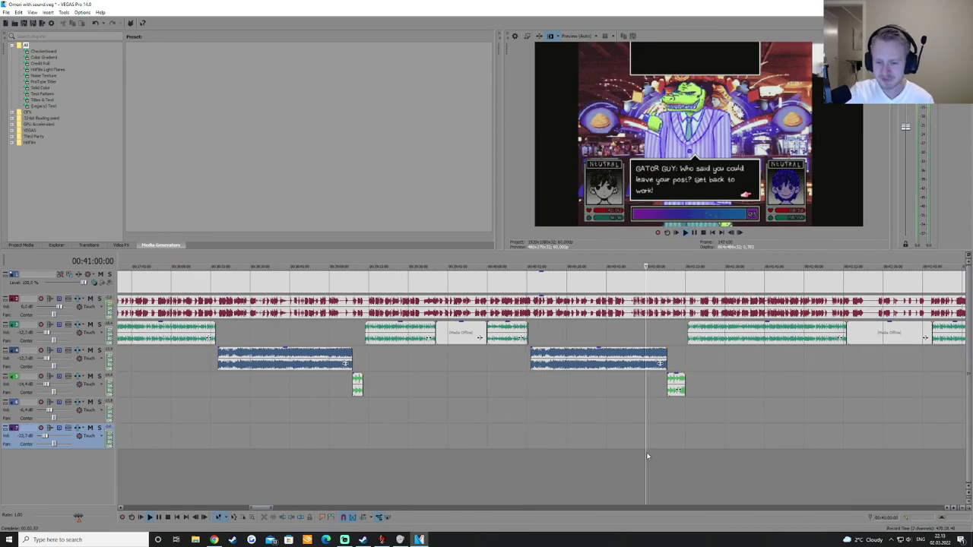
{"action": "left_click", "coordinate": [645, 457]}
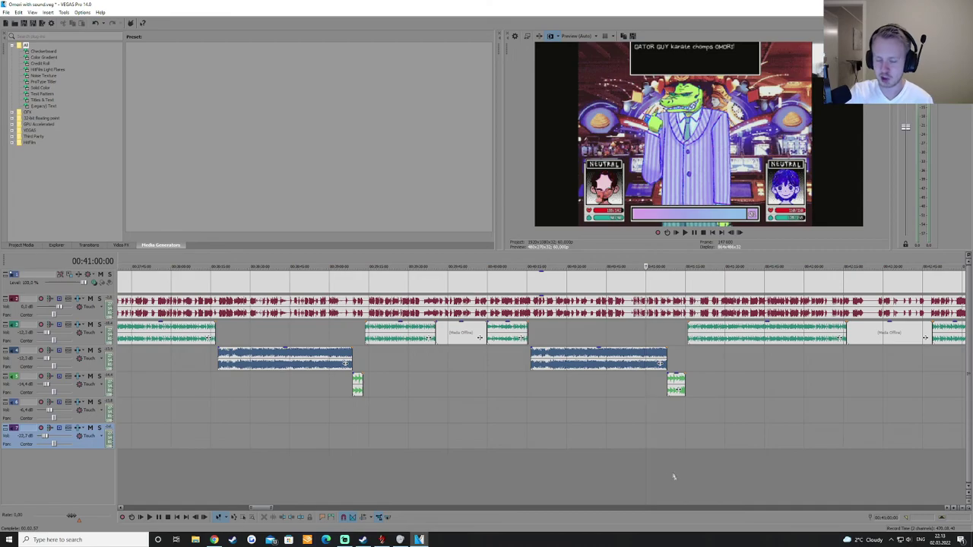
Place the playhead at 00:41:07:16, just before the battle music gives way to the victory clip
{"action": "scroll", "coordinate": [669, 460], "scroll_direction": "down", "scroll_amount": 2}
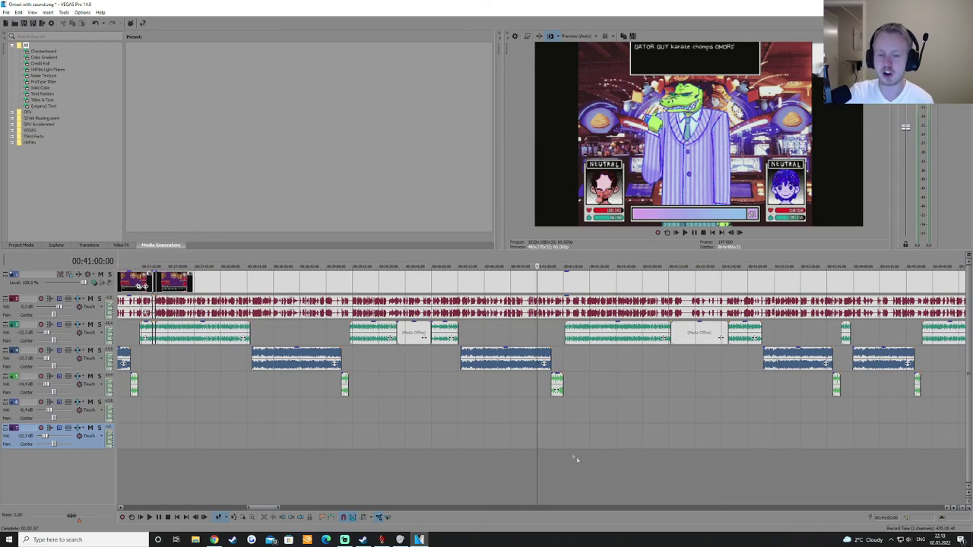
{"action": "scroll", "coordinate": [586, 447], "scroll_direction": "up", "scroll_amount": 4}
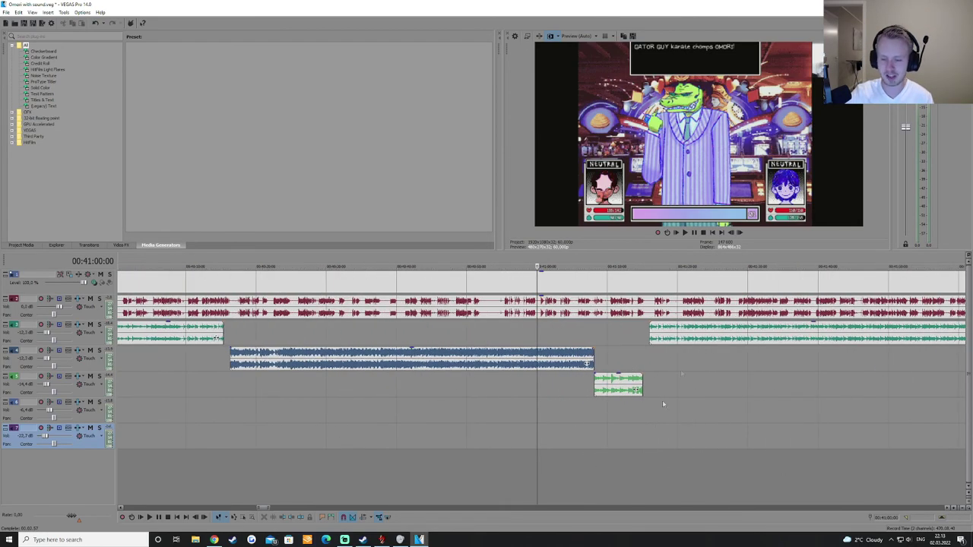
{"action": "scroll", "coordinate": [654, 448], "scroll_direction": "down", "scroll_amount": 1}
{"action": "left_click", "coordinate": [577, 463]}
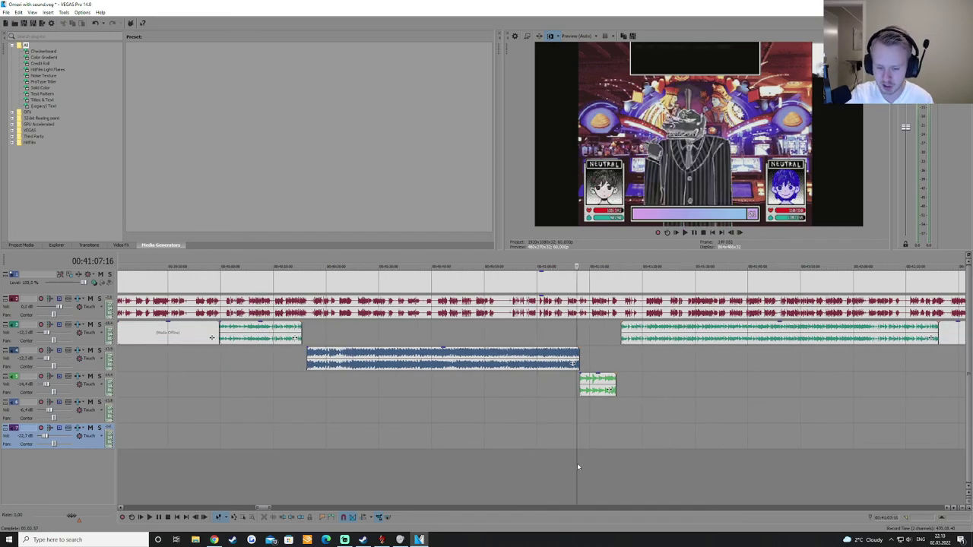
Play the end of the Gator Guy battle near 00:50:37 to check the switch from battle music to victory sound
{"action": "scroll", "coordinate": [694, 480], "scroll_direction": "down", "scroll_amount": 3}
{"action": "scroll", "coordinate": [689, 463], "scroll_direction": "down", "scroll_amount": 3}
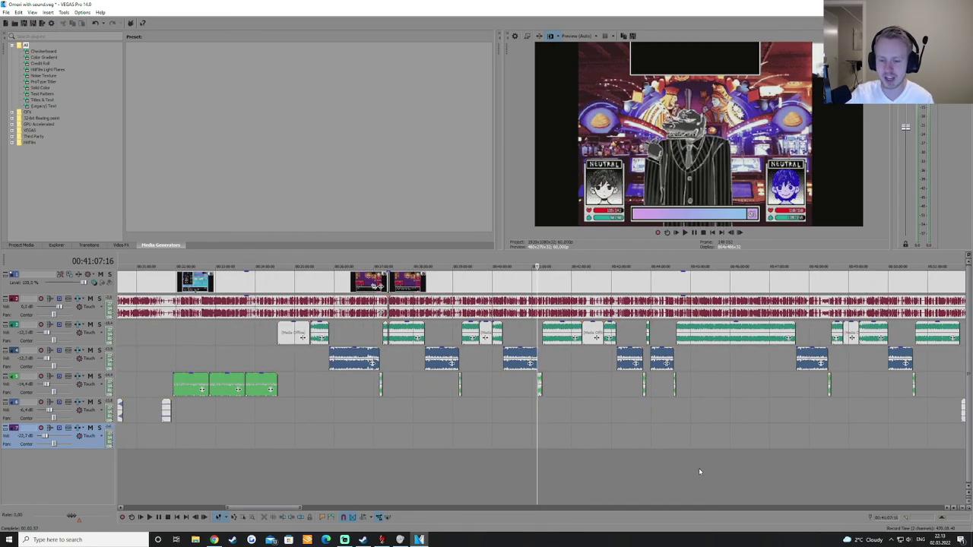
{"action": "left_click", "coordinate": [696, 468]}
{"action": "left_click", "coordinate": [667, 469]}
{"action": "scroll", "coordinate": [669, 478], "scroll_direction": "up", "scroll_amount": 4}
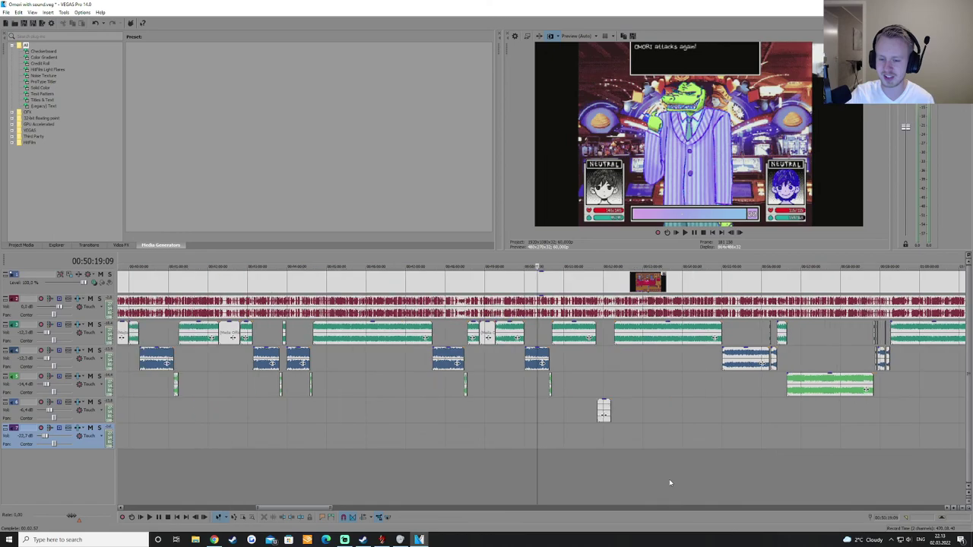
{"action": "left_click", "coordinate": [567, 476]}
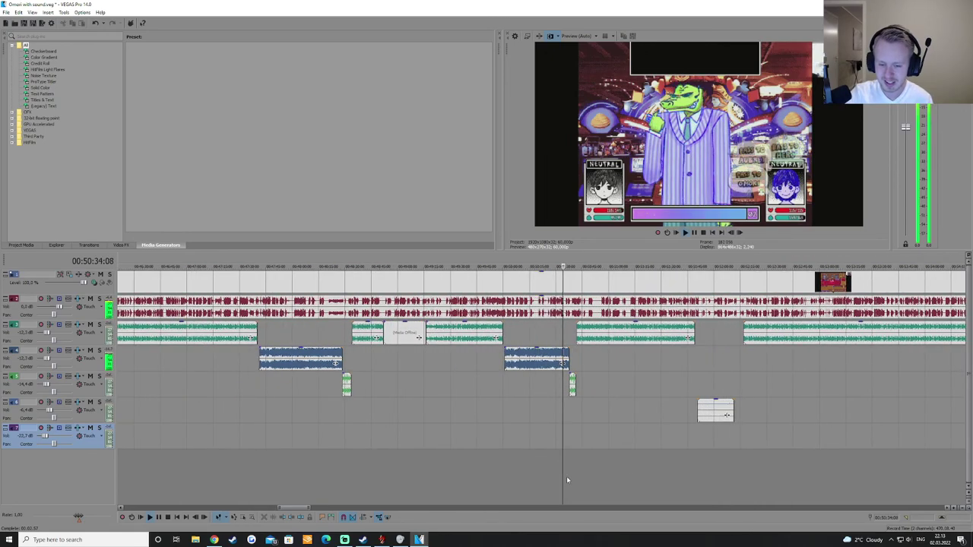
{"action": "scroll", "coordinate": [560, 473], "scroll_direction": "up", "scroll_amount": 3}
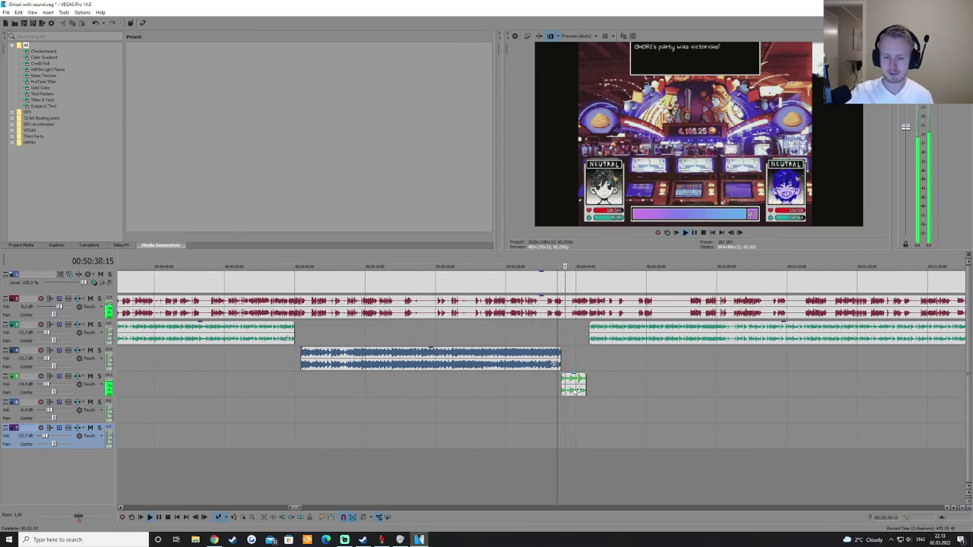
{"action": "key", "text": "space"}
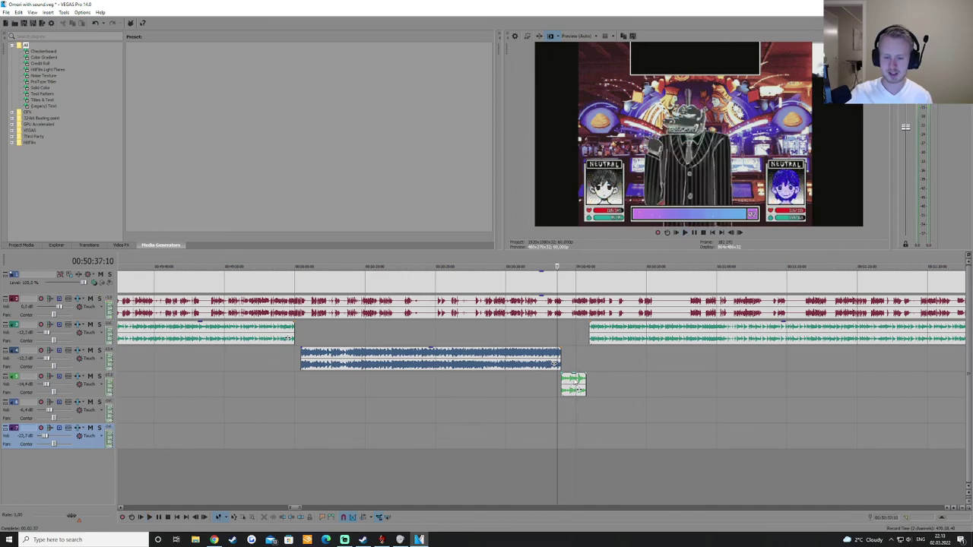
Examine the clips following the casino section, previewing the frames at 01:02:10:25 and 01:03:11:03
{"action": "scroll", "coordinate": [646, 449], "scroll_direction": "down", "scroll_amount": 8}
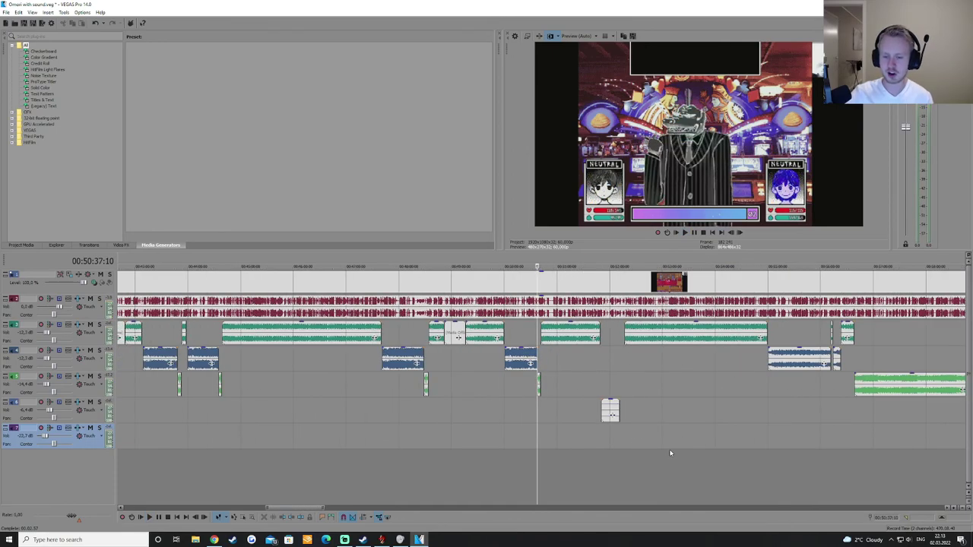
{"action": "left_click", "coordinate": [657, 472]}
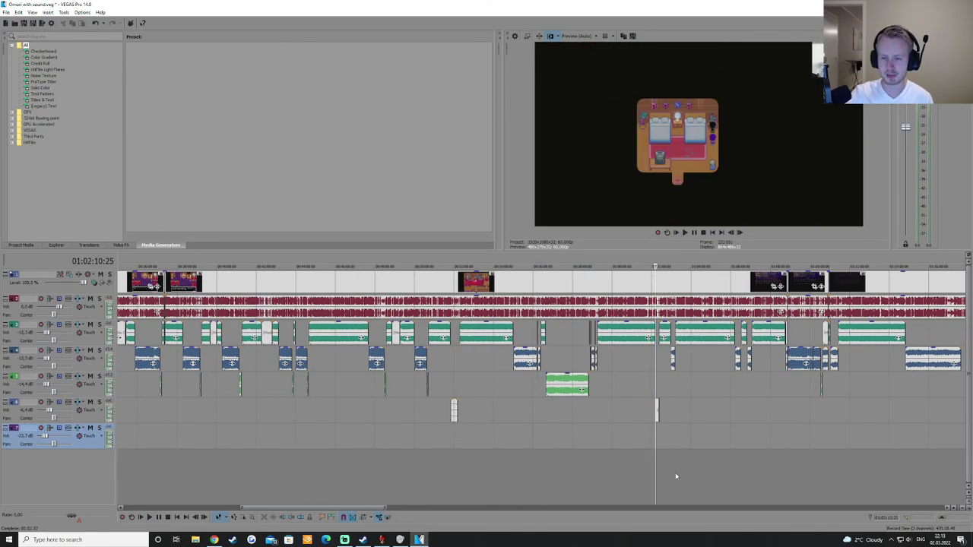
{"action": "left_click", "coordinate": [675, 474]}
{"action": "scroll", "coordinate": [605, 455], "scroll_direction": "up", "scroll_amount": 2}
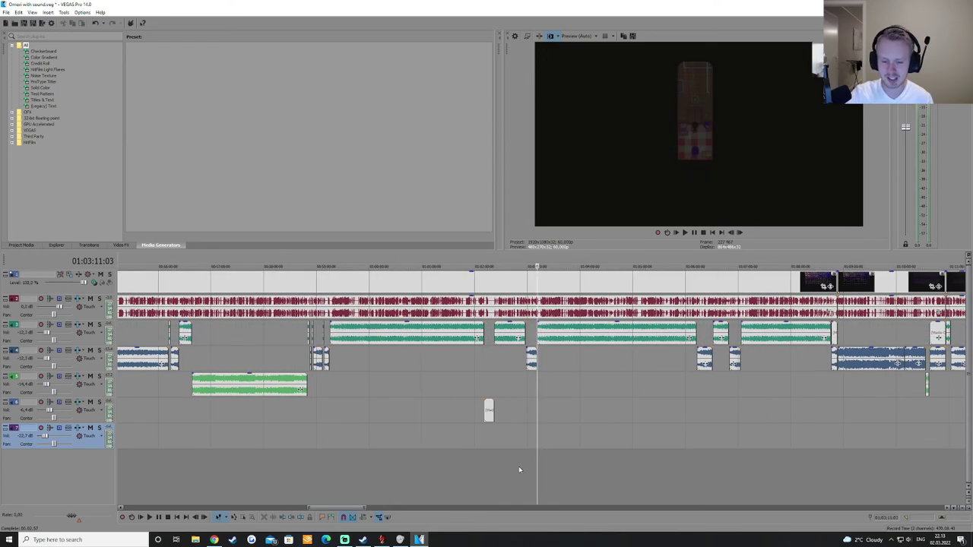
Play the music gap near 01:02:56 and place the playhead over the offline clip at 01:02:17:18
{"action": "left_click", "coordinate": [519, 470]}
{"action": "scroll", "coordinate": [524, 466], "scroll_direction": "up", "scroll_amount": 3}
{"action": "key", "text": "space"}
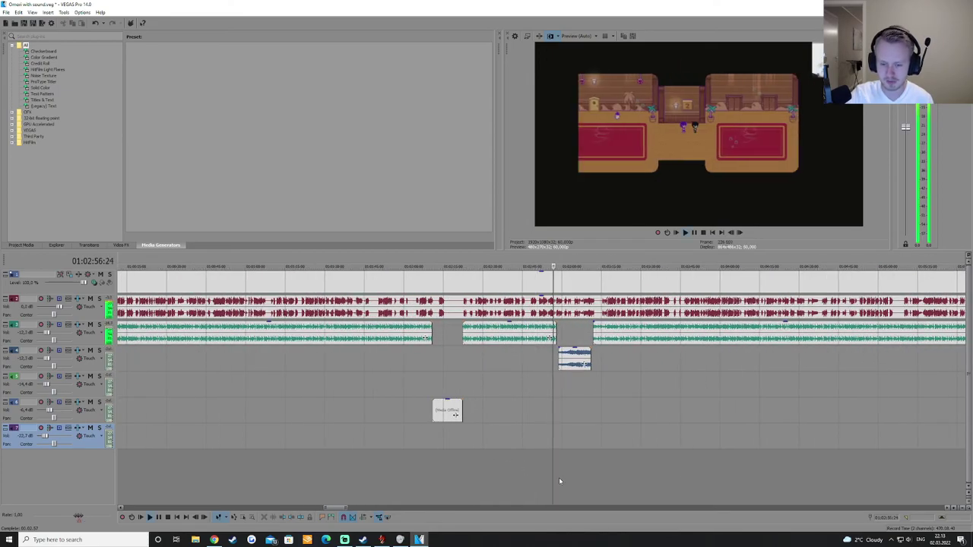
{"action": "left_click", "coordinate": [450, 476]}
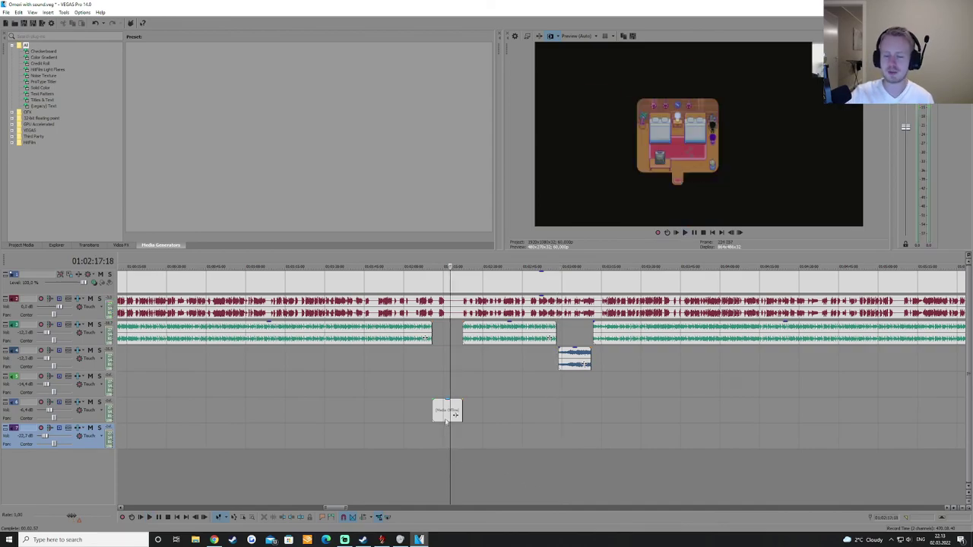
Preview the end of the underwater battle at 01:10:33:08 and the start of the offline clip at 01:10:38:06
{"action": "scroll", "coordinate": [656, 474], "scroll_direction": "down", "scroll_amount": 5}
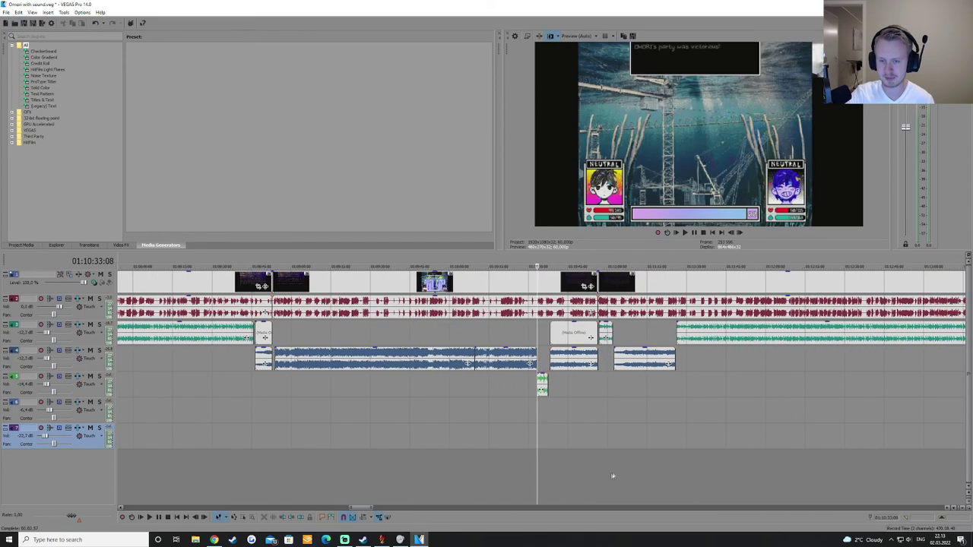
{"action": "scroll", "coordinate": [605, 470], "scroll_direction": "up", "scroll_amount": 3}
{"action": "left_click", "coordinate": [590, 462]}
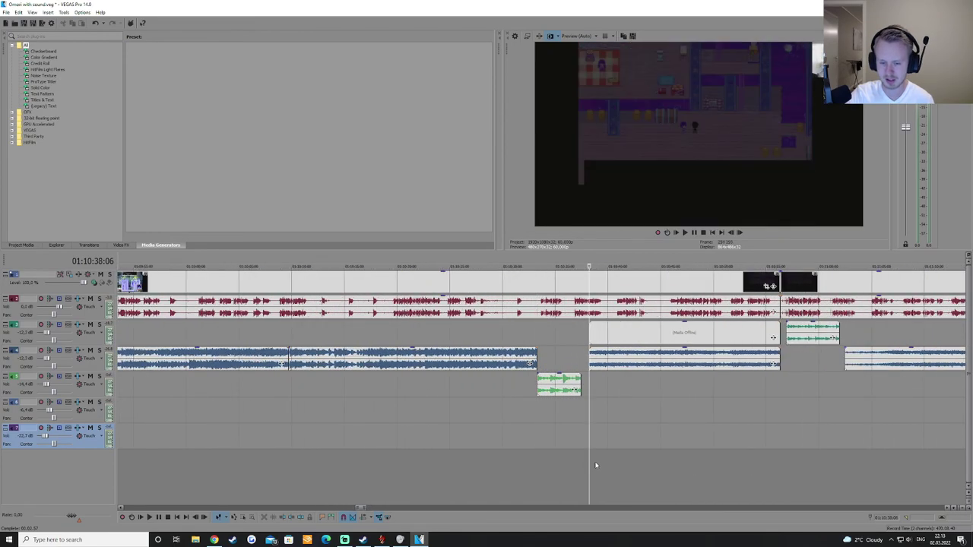
Play samples of the music following the underwater battle around 01:11:49 and 01:14:41
{"action": "scroll", "coordinate": [685, 474], "scroll_direction": "down", "scroll_amount": 3}
{"action": "left_click", "coordinate": [685, 474]}
{"action": "scroll", "coordinate": [673, 470], "scroll_direction": "up", "scroll_amount": 3}
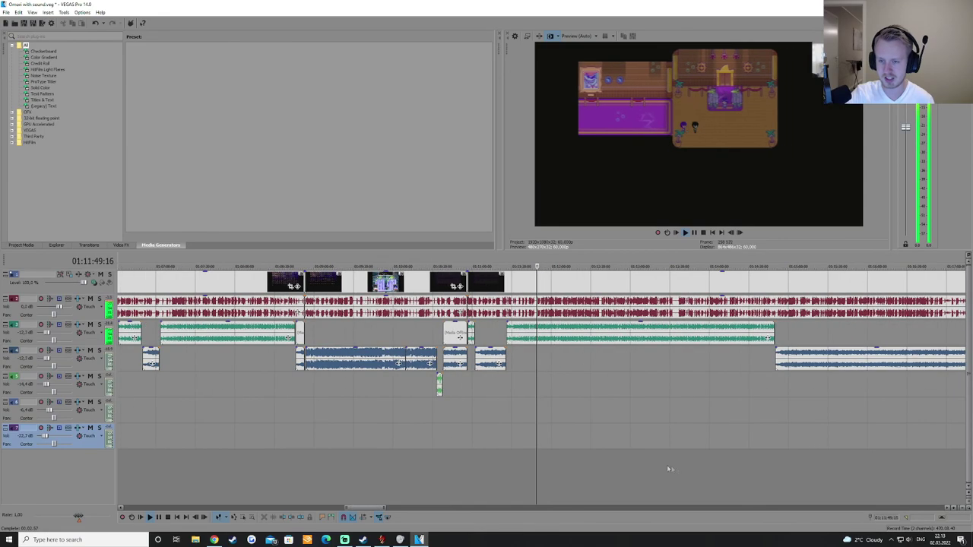
{"action": "left_click", "coordinate": [632, 463]}
{"action": "left_click", "coordinate": [695, 473]}
{"action": "scroll", "coordinate": [762, 476], "scroll_direction": "up", "scroll_amount": 2}
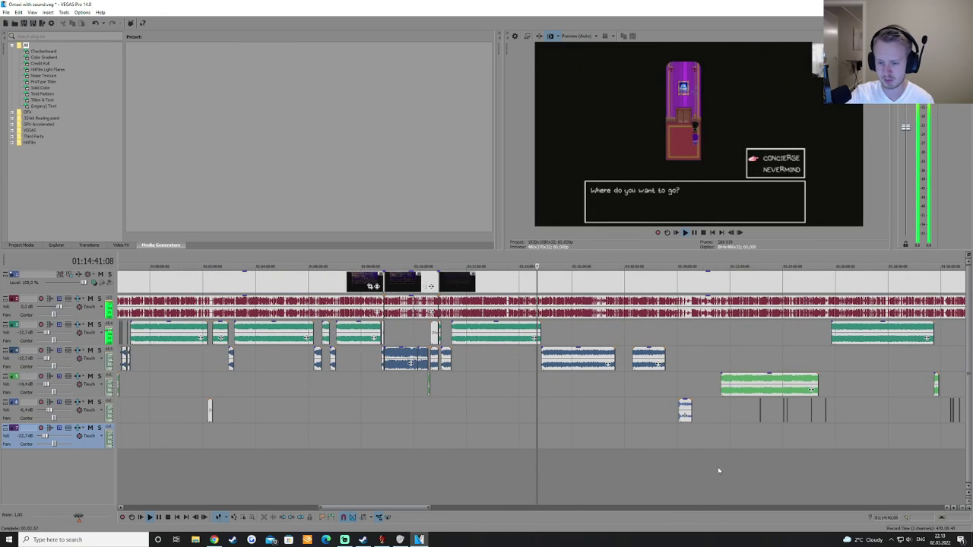
Play the first short sound effect in Mr. Jawsum's office near 01:23:10, and stop at 01:23:08:05
{"action": "left_click", "coordinate": [778, 483]}
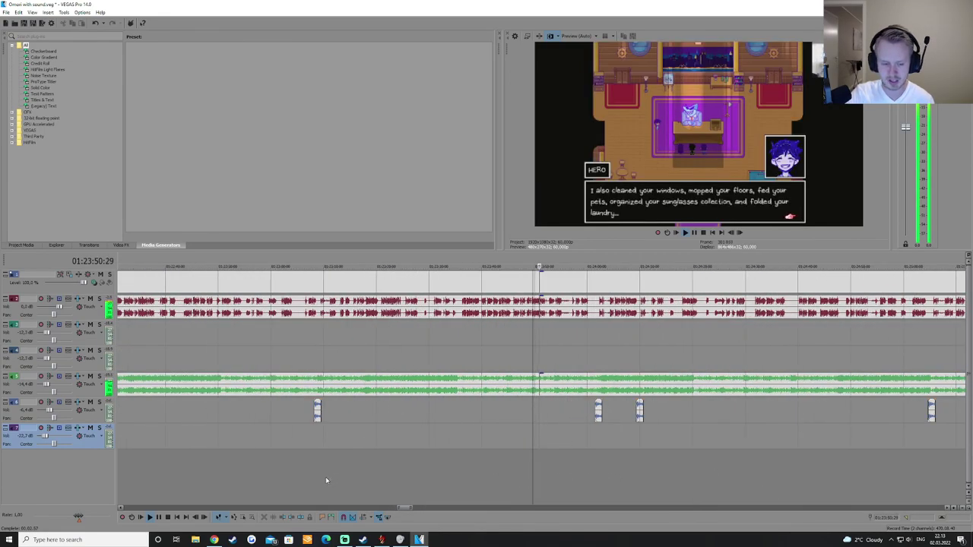
{"action": "left_click", "coordinate": [297, 481]}
{"action": "key", "text": "space"}
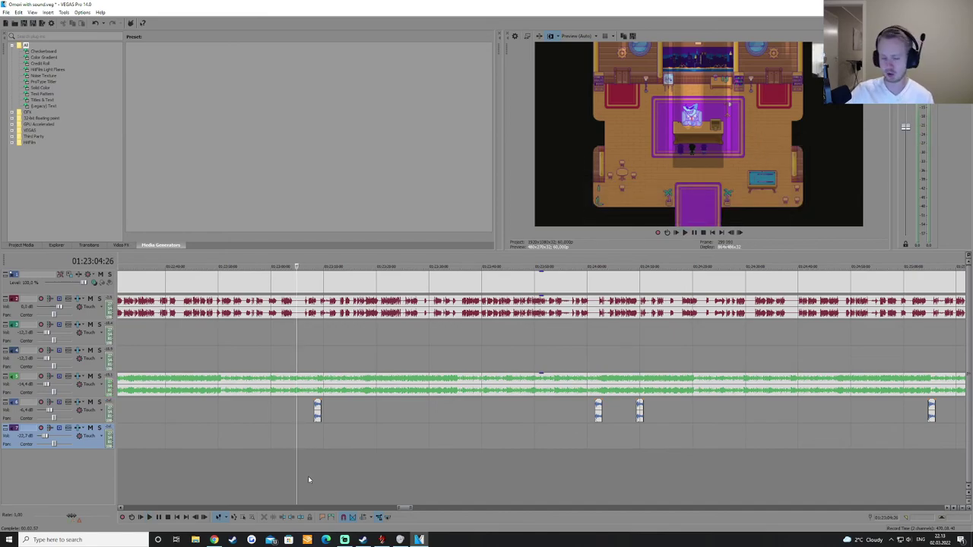
{"action": "left_click", "coordinate": [308, 476]}
{"action": "key", "text": "space"}
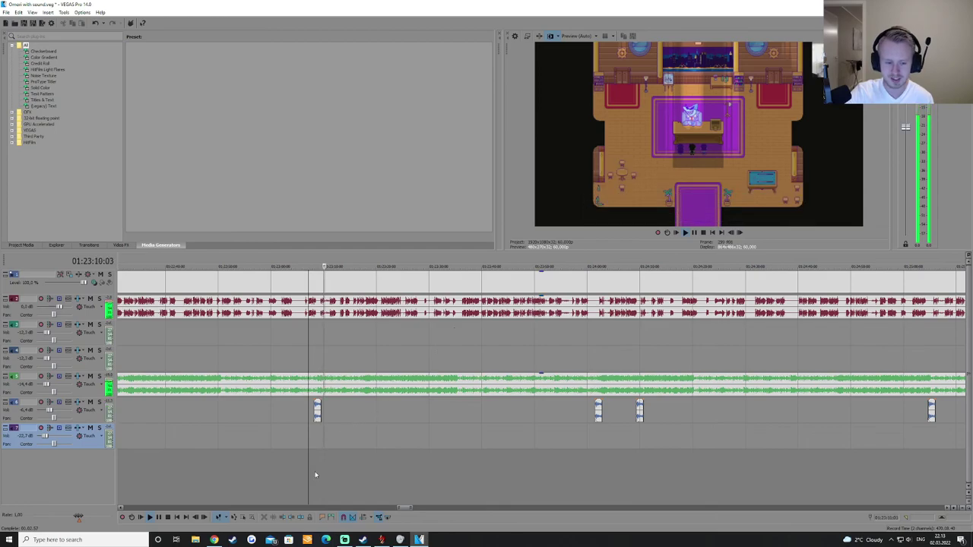
{"action": "left_click", "coordinate": [317, 426]}
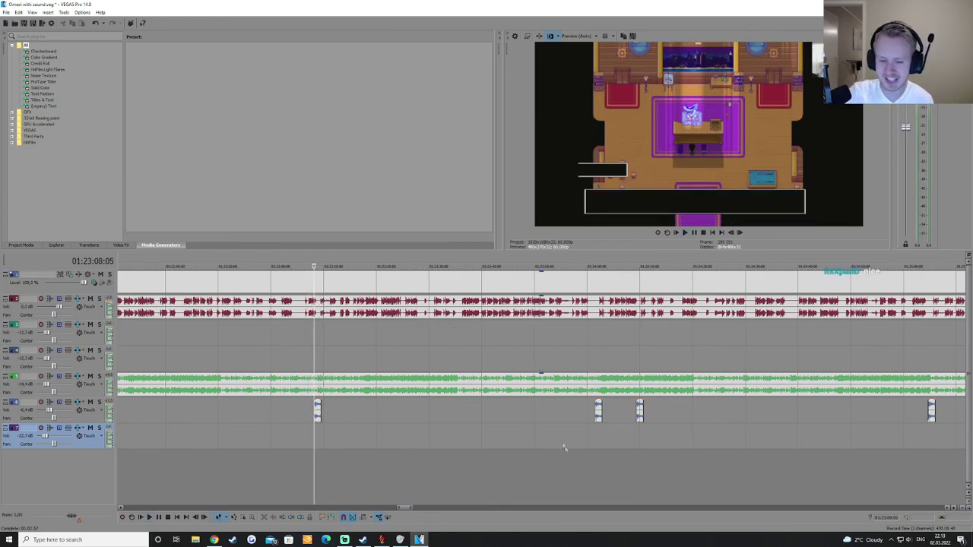
Play the sound effects at 01:24:02 and 01:24:11 in Mr. Jawsum's office, and move to the one near 01:25:05
{"action": "left_click", "coordinate": [599, 469]}
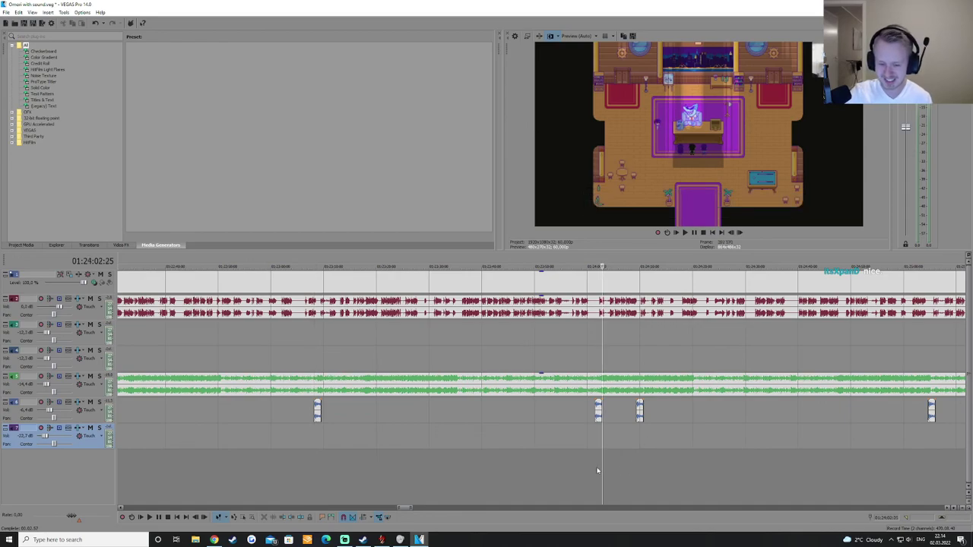
{"action": "key", "text": "space"}
{"action": "left_click", "coordinate": [643, 479]}
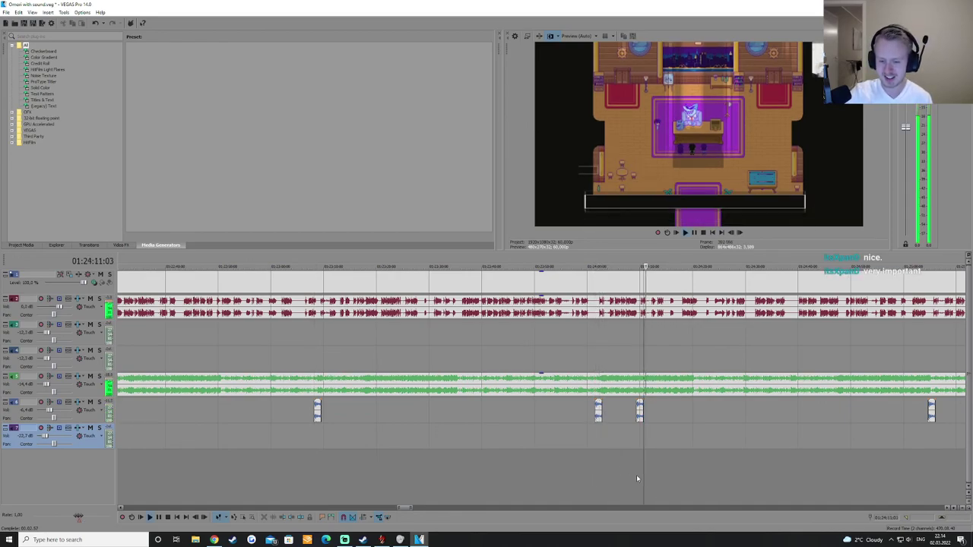
{"action": "scroll", "coordinate": [733, 475], "scroll_direction": "down", "scroll_amount": 2}
{"action": "left_click", "coordinate": [727, 477]}
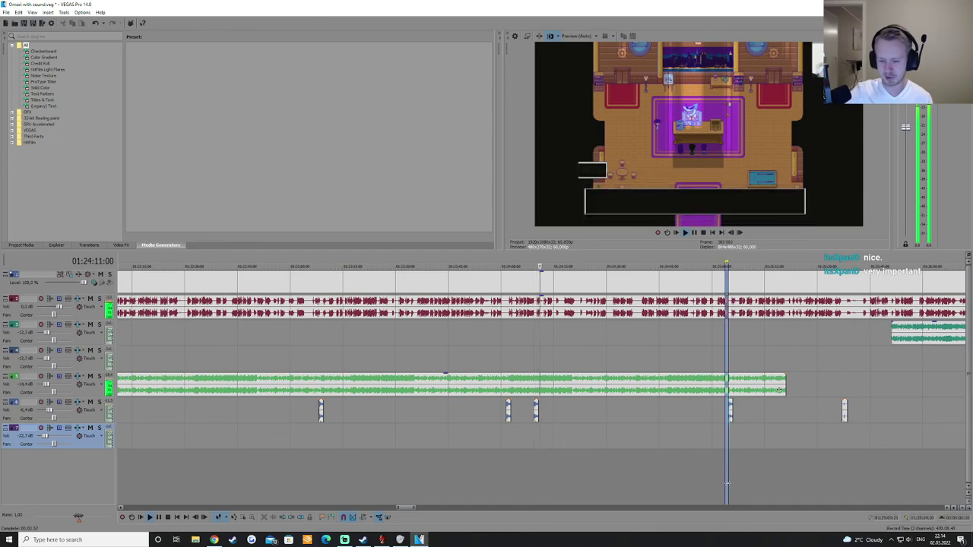
Play the last sound effects before the Mr. Jawsum battle, from 01:25:05 on, and stop at 01:25:37:00
{"action": "scroll", "coordinate": [730, 485], "scroll_direction": "down", "scroll_amount": 2}
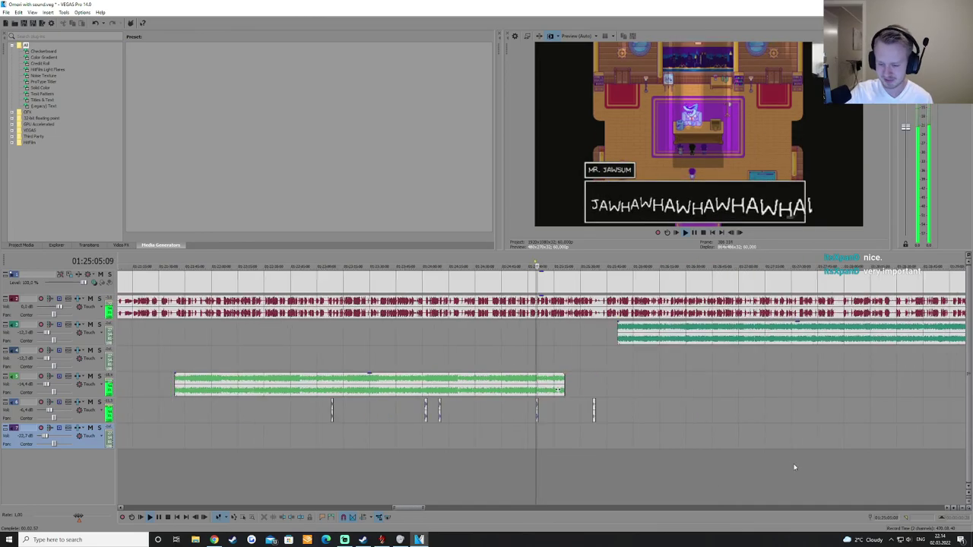
{"action": "left_click", "coordinate": [594, 482]}
{"action": "key", "text": "space"}
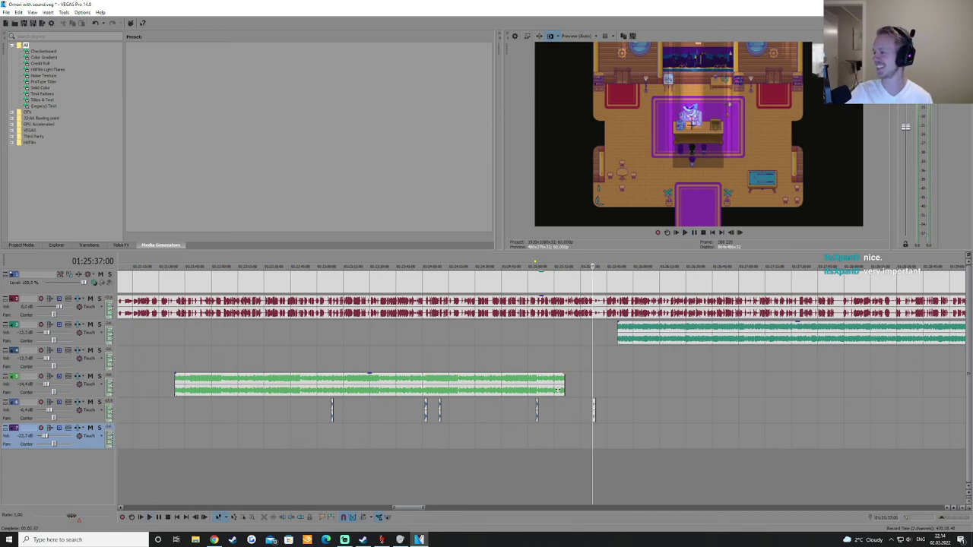
{"action": "key", "text": "space"}
{"action": "key", "text": "space"}
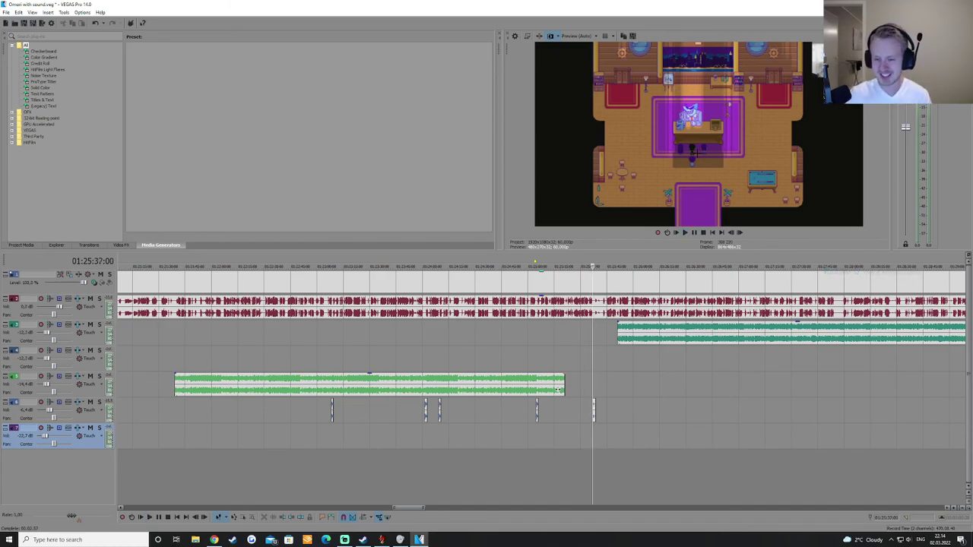
Preview the start of the Mr. Jawsum battle music at 01:25:51:01 and its victory frame at 01:29:44:11
{"action": "left_click", "coordinate": [617, 467]}
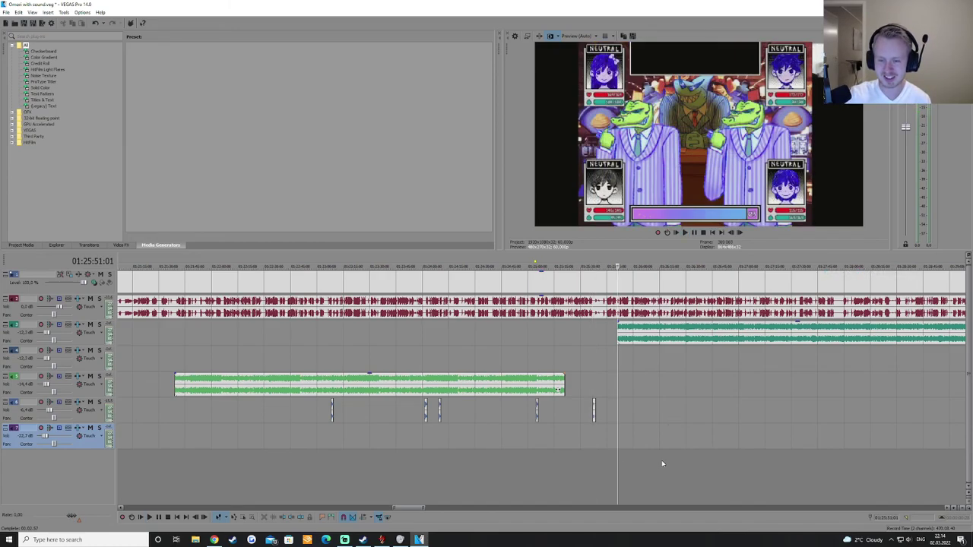
{"action": "scroll", "coordinate": [687, 466], "scroll_direction": "down", "scroll_amount": 3}
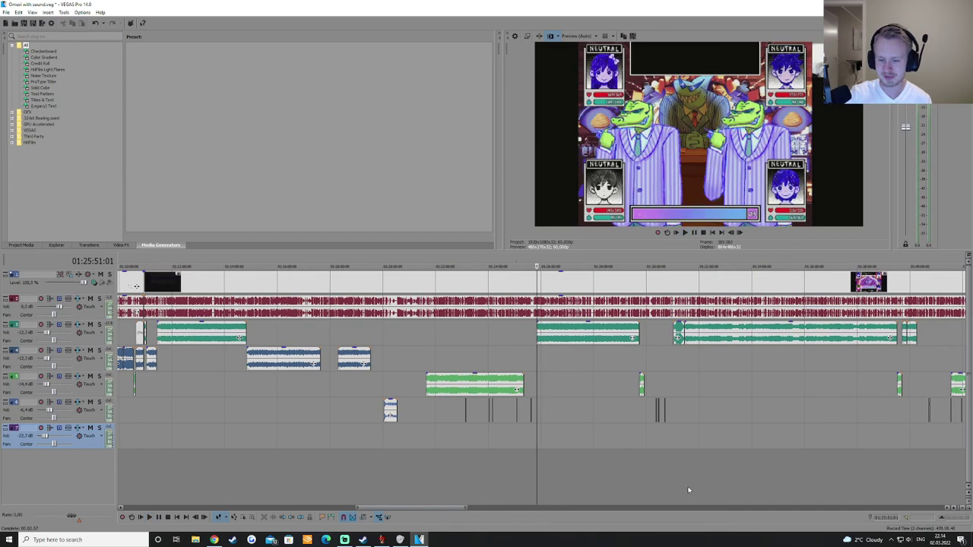
{"action": "left_click", "coordinate": [651, 476]}
{"action": "scroll", "coordinate": [643, 479], "scroll_direction": "up", "scroll_amount": 5}
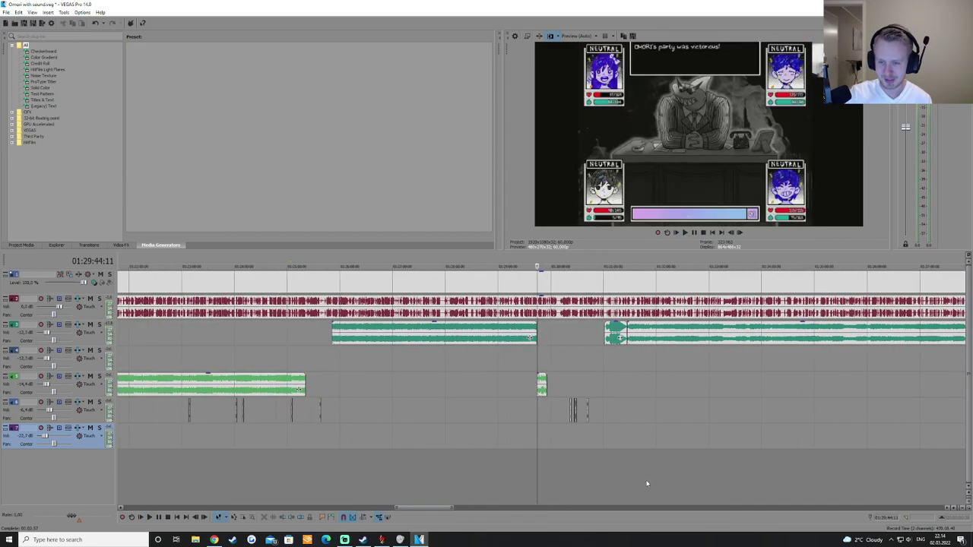
Play the sound effects following the Mr. Jawsum victory, around 01:30:29 and 01:30:42
{"action": "left_click", "coordinate": [601, 492]}
{"action": "scroll", "coordinate": [601, 495], "scroll_direction": "up", "scroll_amount": 4}
{"action": "key", "text": "space"}
{"action": "left_click", "coordinate": [566, 479]}
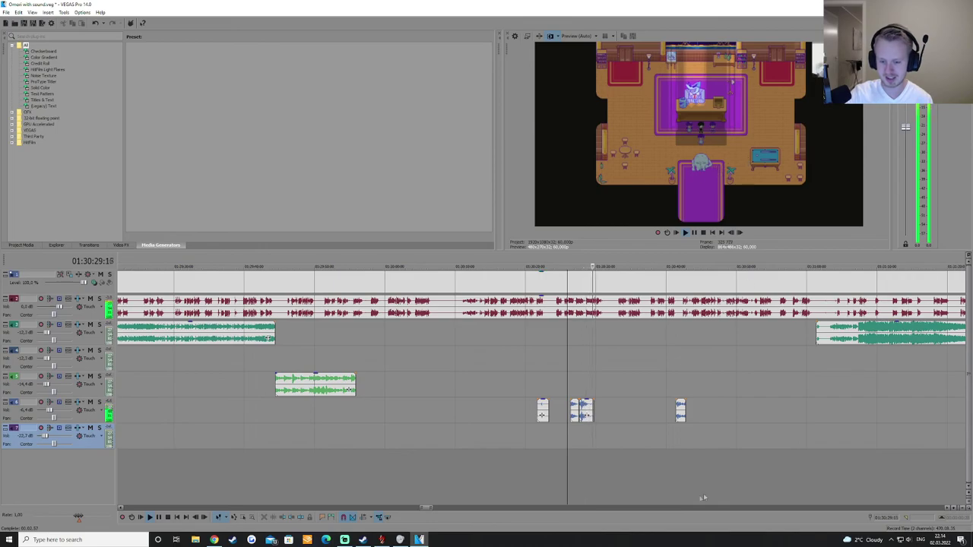
{"action": "left_click", "coordinate": [673, 488]}
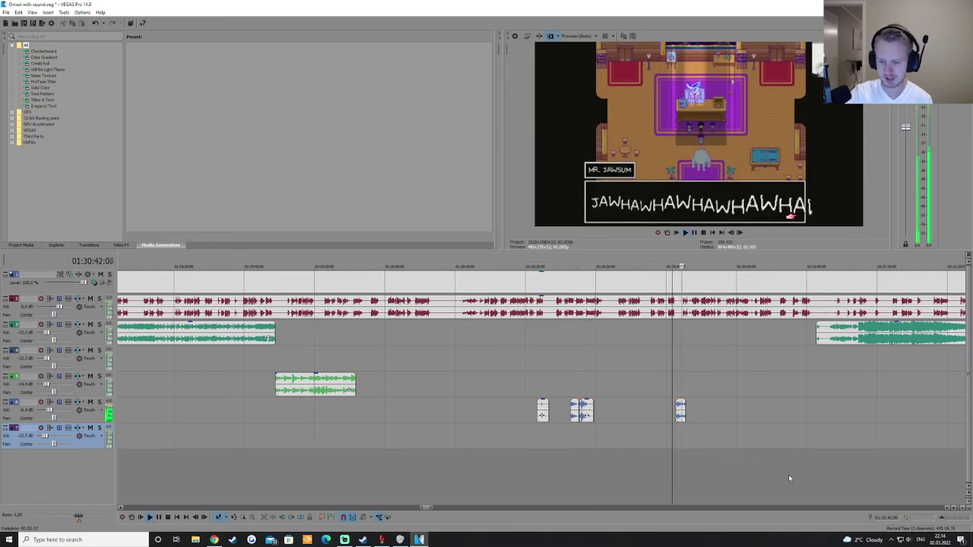
Examine the long Pluto battle section and play the music clips following it at 01:40:03
{"action": "scroll", "coordinate": [760, 474], "scroll_direction": "down", "scroll_amount": 4}
{"action": "left_click", "coordinate": [714, 476]}
{"action": "scroll", "coordinate": [707, 476], "scroll_direction": "down", "scroll_amount": 2}
{"action": "left_click", "coordinate": [723, 473]}
{"action": "scroll", "coordinate": [723, 473], "scroll_direction": "down", "scroll_amount": 2}
{"action": "left_click", "coordinate": [714, 459]}
{"action": "left_click", "coordinate": [739, 465]}
{"action": "left_click", "coordinate": [749, 476]}
{"action": "scroll", "coordinate": [752, 476], "scroll_direction": "up", "scroll_amount": 4}
{"action": "left_click", "coordinate": [622, 472]}
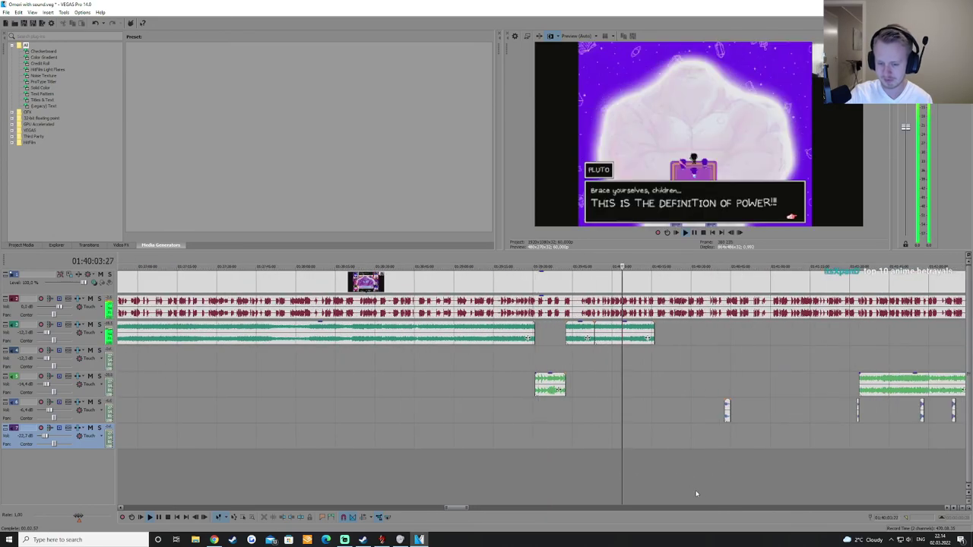
Play the short sound effect near 01:40:42, and preview the Pluto (Expanded) battle frame at 01:38:46:07
{"action": "left_click", "coordinate": [723, 495]}
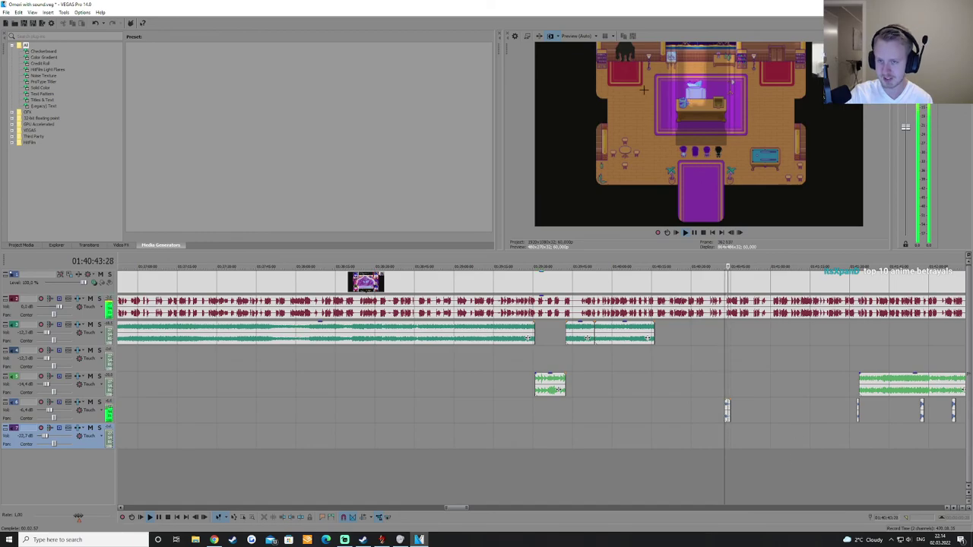
{"action": "scroll", "coordinate": [575, 410], "scroll_direction": "down", "scroll_amount": 2}
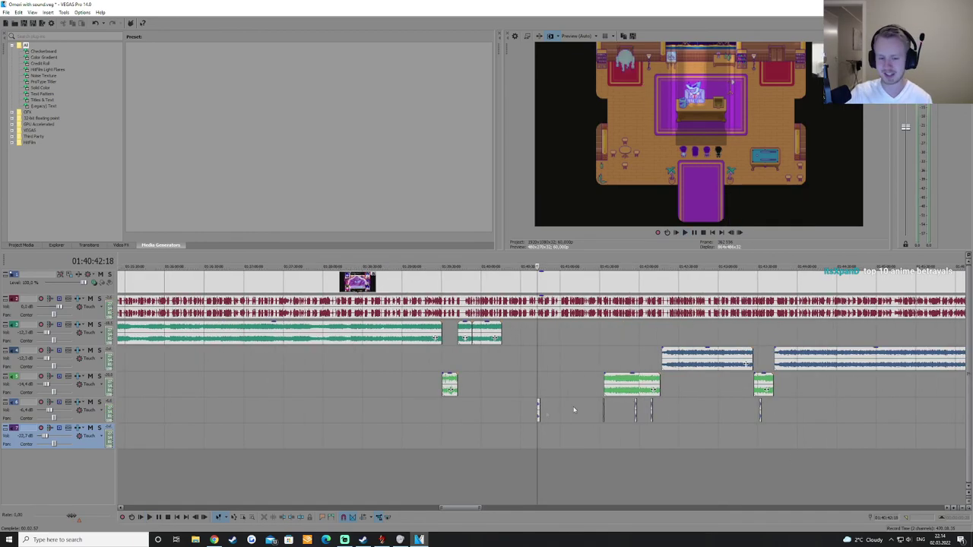
{"action": "left_click", "coordinate": [383, 484]}
{"action": "scroll", "coordinate": [374, 479], "scroll_direction": "down", "scroll_amount": 1}
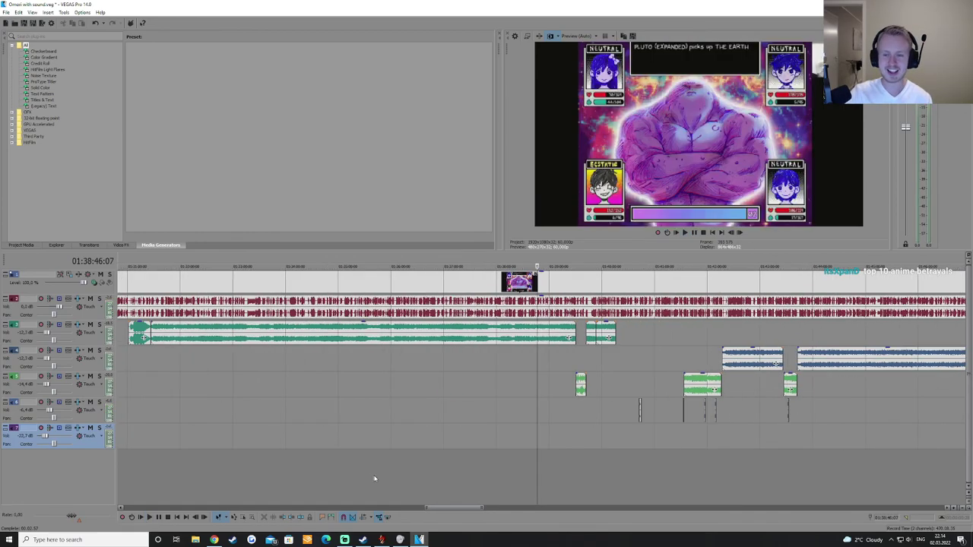
Return to the start of the Pluto battle music and place the playhead at 01:31:08:04
{"action": "left_click", "coordinate": [129, 457]}
{"action": "left_click", "coordinate": [626, 481]}
{"action": "left_click", "coordinate": [574, 483]}
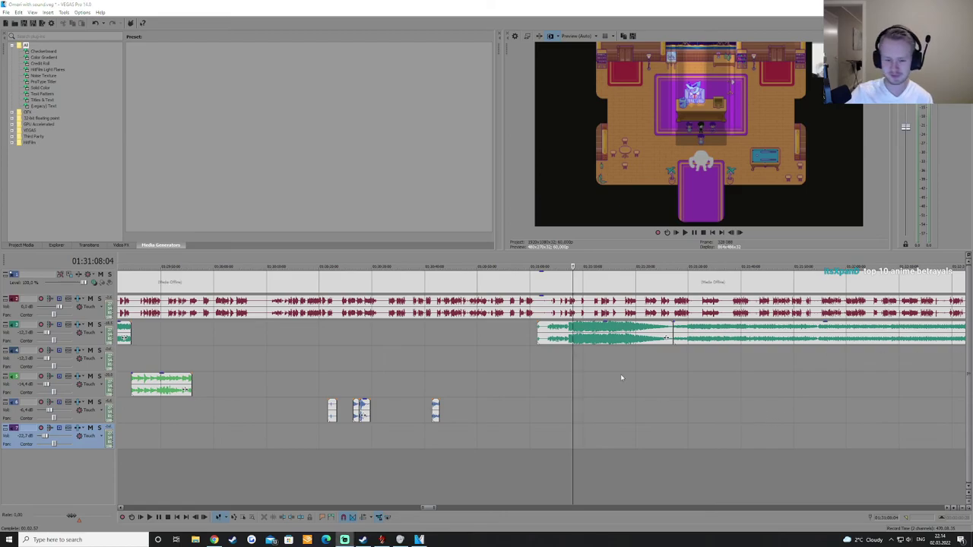
Play Pluto's entrance and the opening of the battle, and stop at 01:31:56:00
{"action": "left_click", "coordinate": [601, 464]}
{"action": "key", "text": "space"}
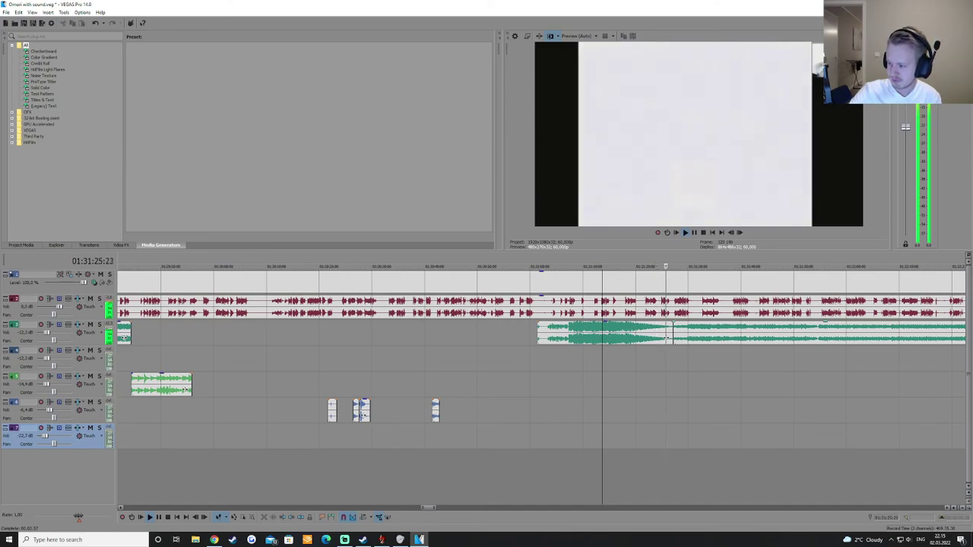
{"action": "right_click", "coordinate": [817, 188]}
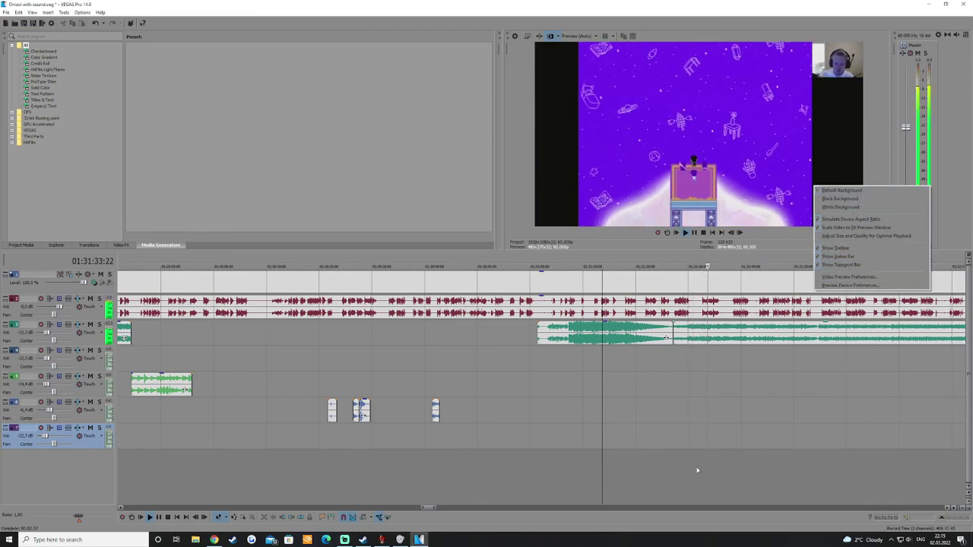
{"action": "left_click", "coordinate": [820, 3]}
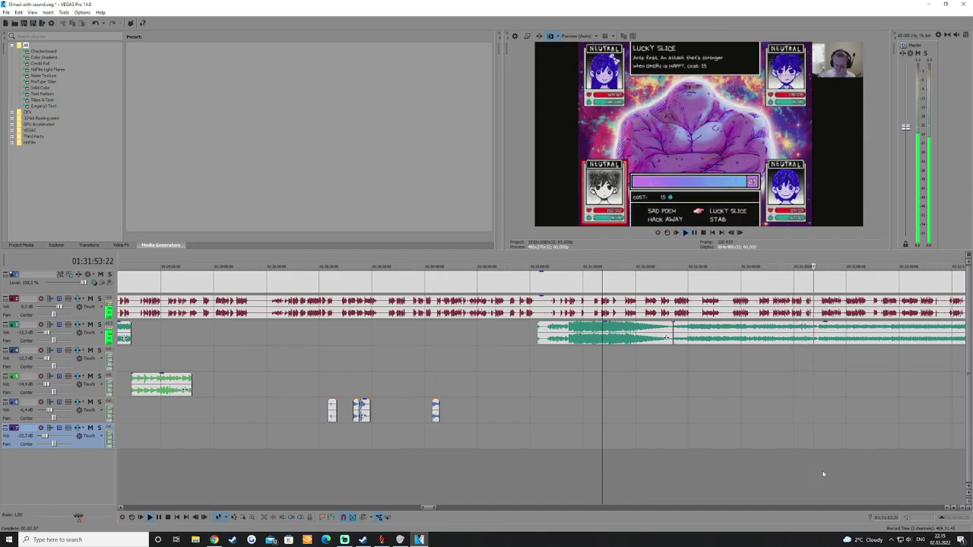
{"action": "left_click", "coordinate": [825, 470]}
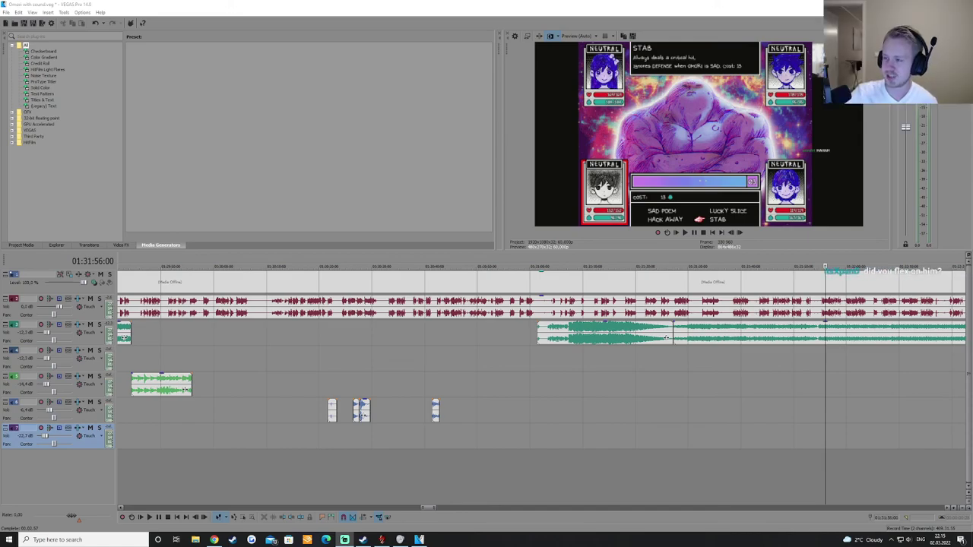
Step back through frames of the Pluto battle to Pluto's appearance at 01:31:35:17
{"action": "scroll", "coordinate": [796, 414], "scroll_direction": "down", "scroll_amount": 3}
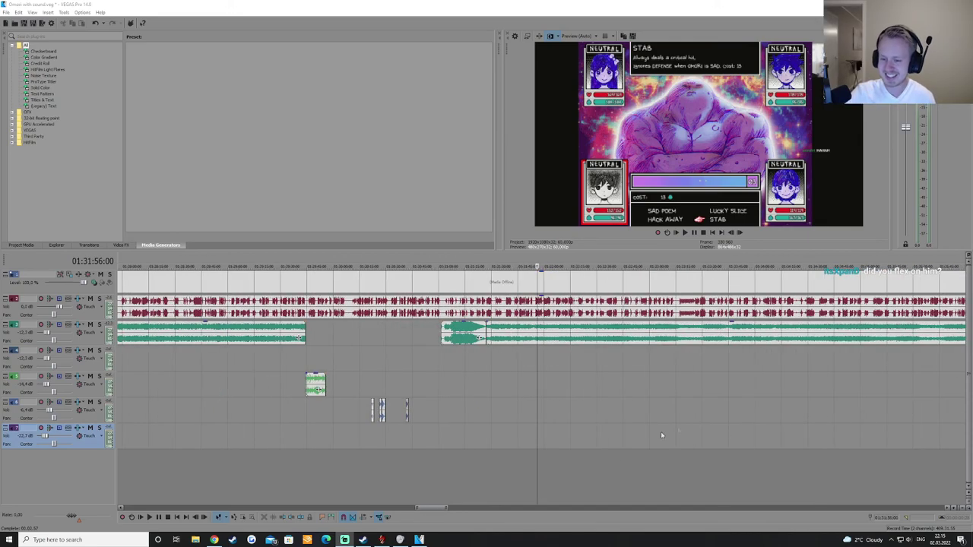
{"action": "left_click", "coordinate": [708, 475]}
{"action": "left_click", "coordinate": [526, 474]}
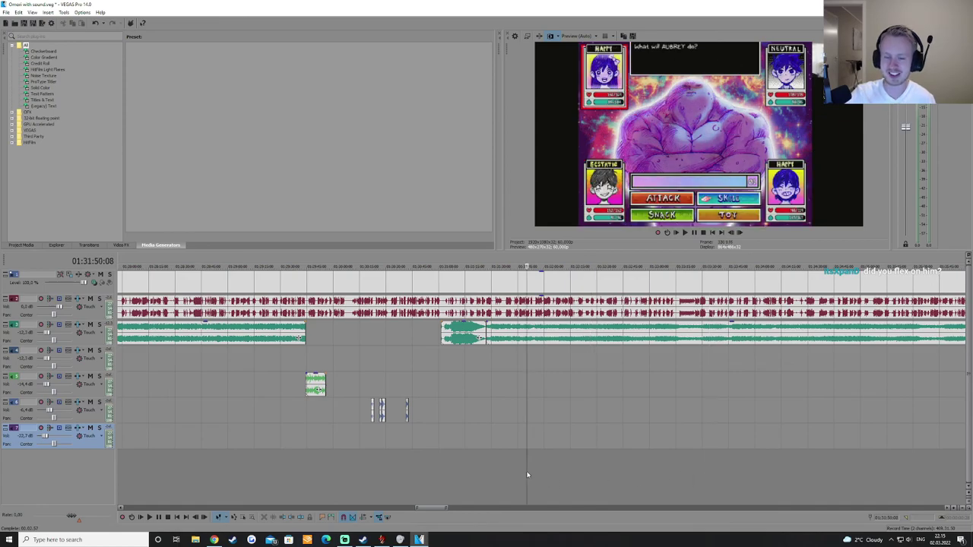
{"action": "left_click", "coordinate": [515, 474]}
{"action": "left_click", "coordinate": [507, 474]}
{"action": "left_click", "coordinate": [501, 475]}
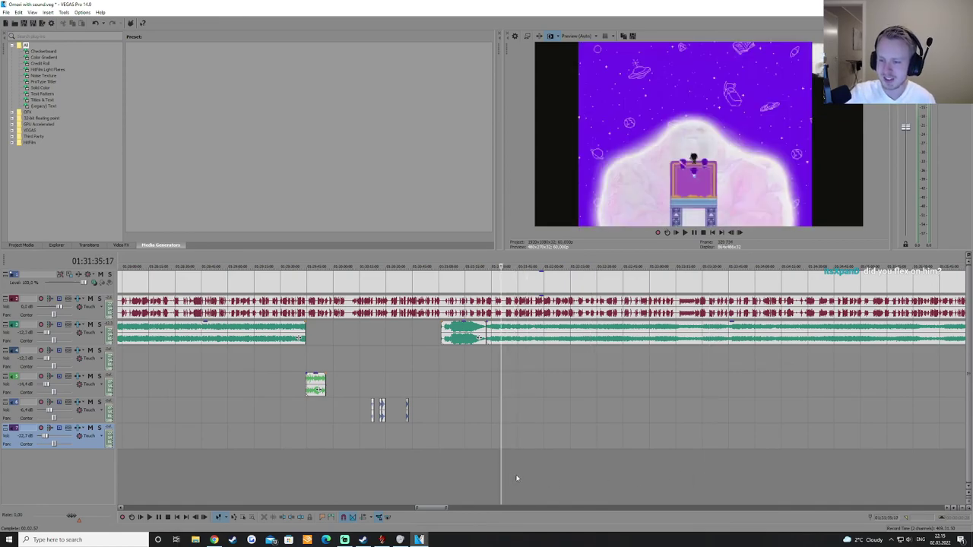
Step forward through the early Pluto battle frames to the turn menu at 01:32:00:00
{"action": "left_click", "coordinate": [517, 476]}
{"action": "left_click", "coordinate": [524, 479]}
{"action": "left_click", "coordinate": [535, 480]}
{"action": "left_click", "coordinate": [541, 481]}
{"action": "left_click", "coordinate": [549, 482]}
{"action": "left_click", "coordinate": [543, 482]}
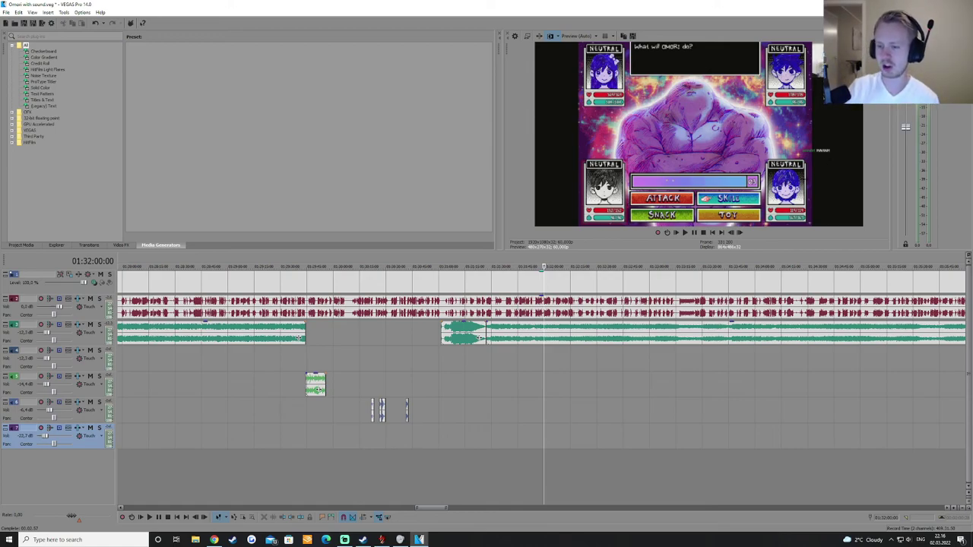
Examine the following turns of the Pluto battle, and leave the playhead at 01:32:25:09
{"action": "left_click", "coordinate": [562, 473]}
{"action": "left_click", "coordinate": [577, 474]}
{"action": "left_click", "coordinate": [593, 471]}
{"action": "left_click", "coordinate": [601, 471]}
{"action": "left_click", "coordinate": [616, 474]}
{"action": "left_click", "coordinate": [631, 477]}
{"action": "left_click", "coordinate": [617, 474]}
{"action": "left_click", "coordinate": [603, 475]}
{"action": "left_click", "coordinate": [589, 480]}
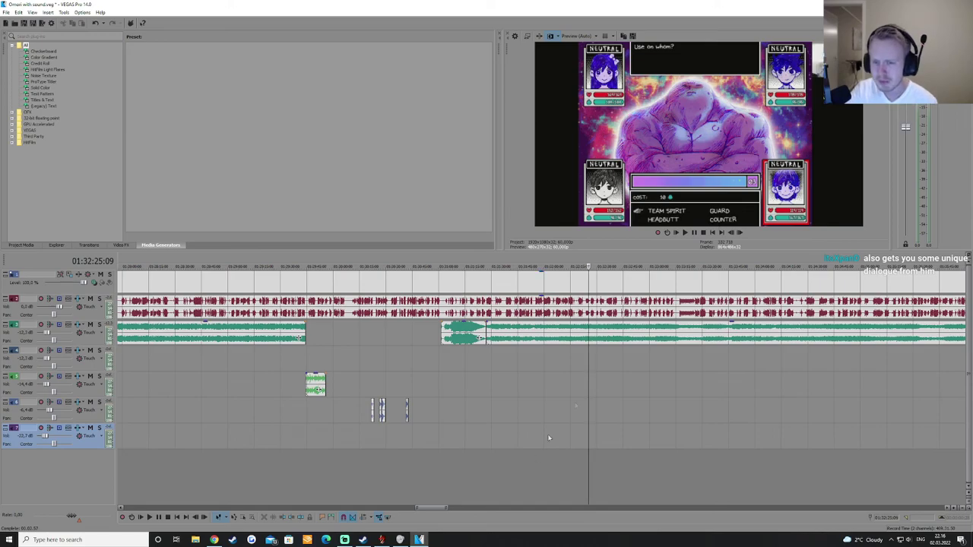
Play the party's turn selection in the Pluto battle from 01:32:24:17, and leave the playhead at 01:32:33:20
{"action": "scroll", "coordinate": [574, 470], "scroll_direction": "up", "scroll_amount": 3}
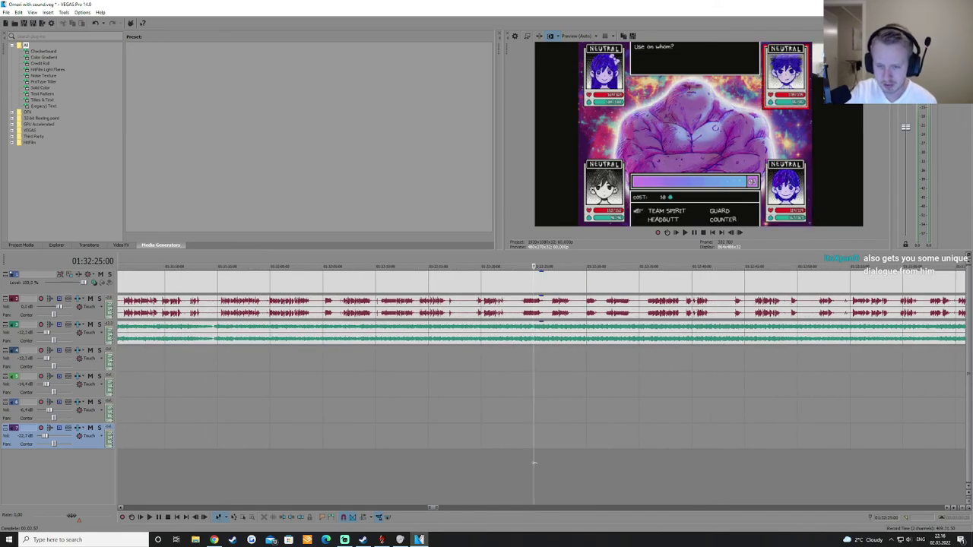
{"action": "left_click", "coordinate": [524, 466]}
{"action": "left_click", "coordinate": [504, 468]}
{"action": "left_click", "coordinate": [529, 470]}
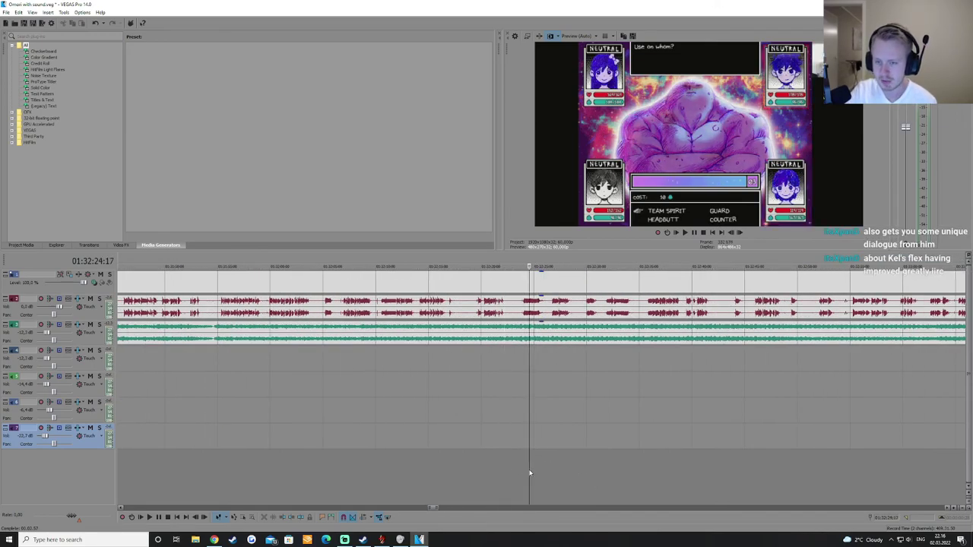
{"action": "key", "text": "space"}
{"action": "left_click", "coordinate": [558, 476]}
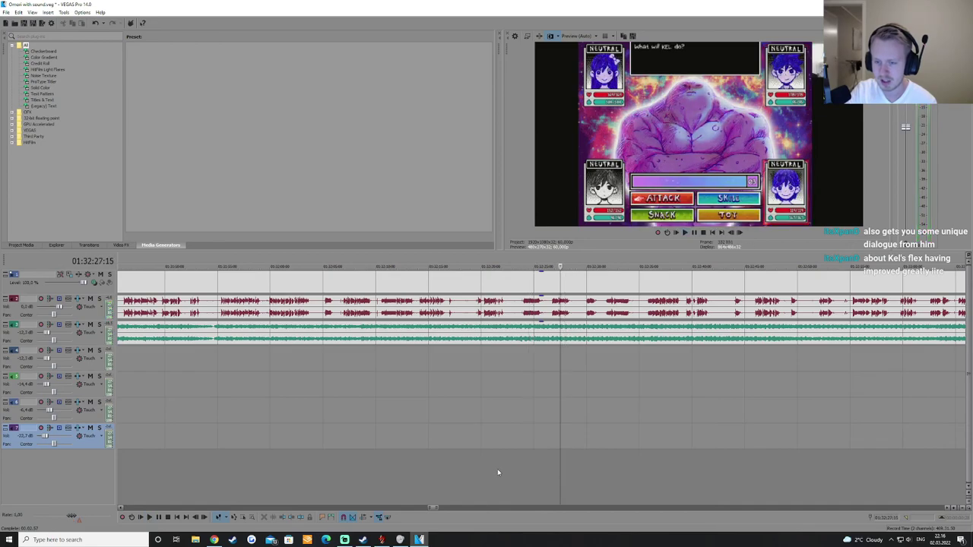
{"action": "left_click", "coordinate": [625, 454]}
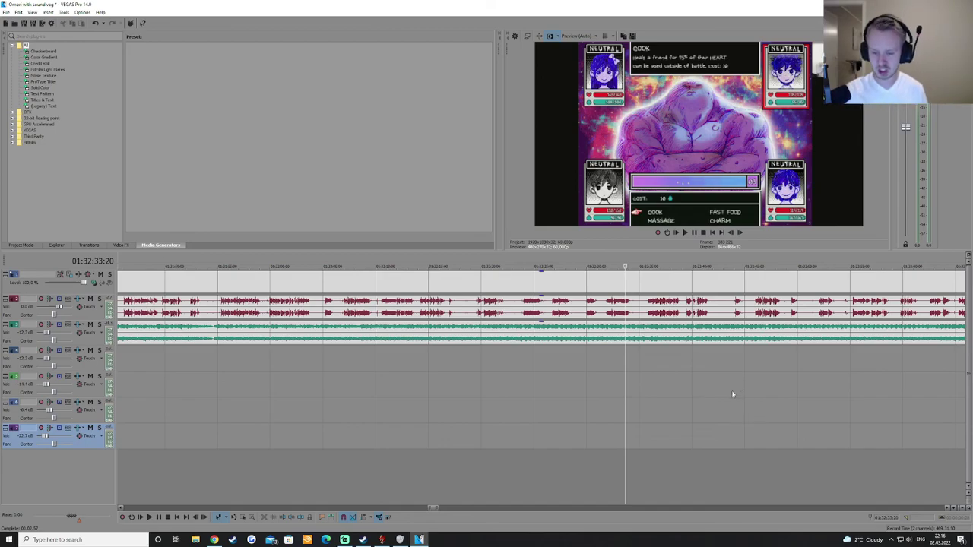
Step forward through the next turns of the Pluto battle from 01:32:49:13 to Hero's quick meal at 01:33:16:01
{"action": "scroll", "coordinate": [669, 426], "scroll_direction": "right", "scroll_amount": 3}
{"action": "left_click", "coordinate": [601, 474]}
{"action": "left_click", "coordinate": [620, 472]}
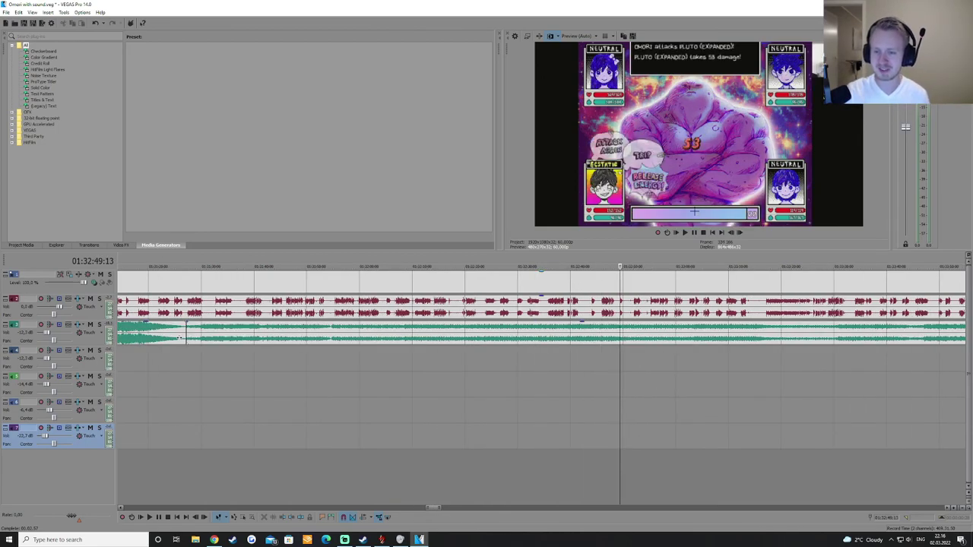
{"action": "left_click", "coordinate": [672, 480]}
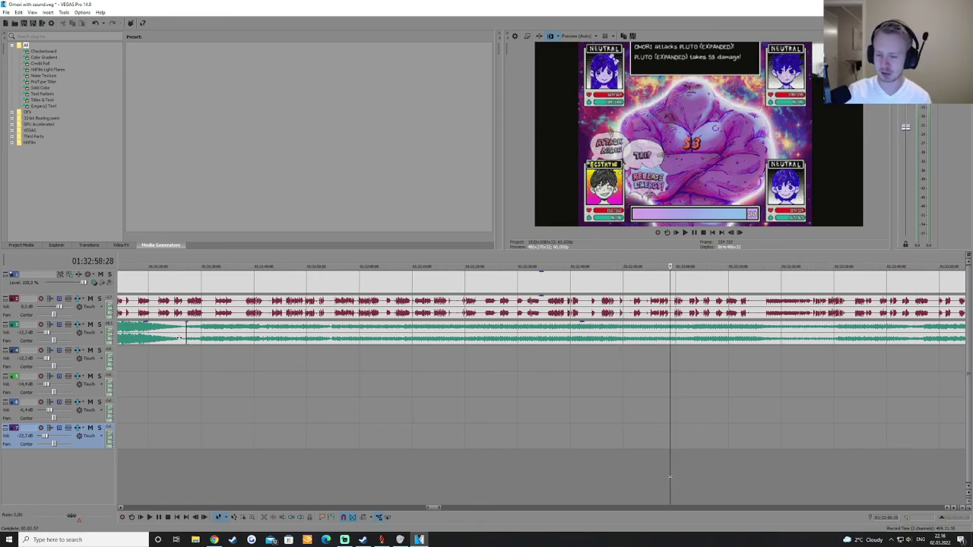
{"action": "left_click", "coordinate": [690, 476]}
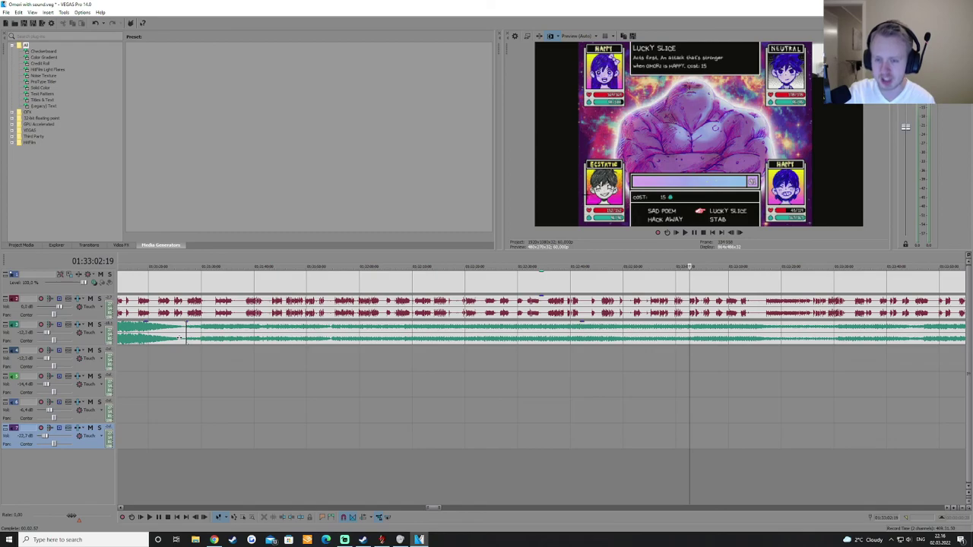
{"action": "left_click", "coordinate": [724, 471]}
{"action": "left_click", "coordinate": [760, 477]}
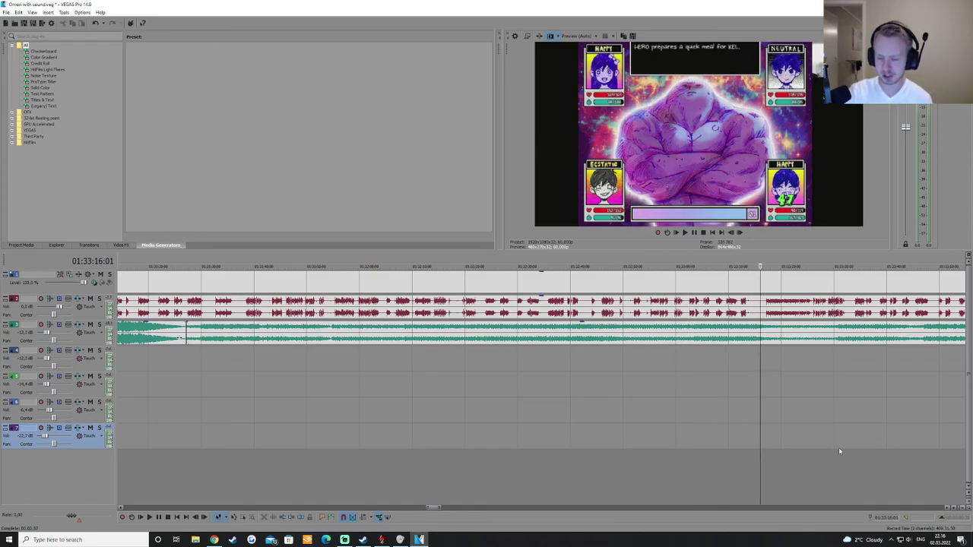
Move the playhead to Pluto's muscle intimidation at 01:33:28:26, and view a wider stretch of the battle's audio around it
{"action": "left_click", "coordinate": [765, 495]}
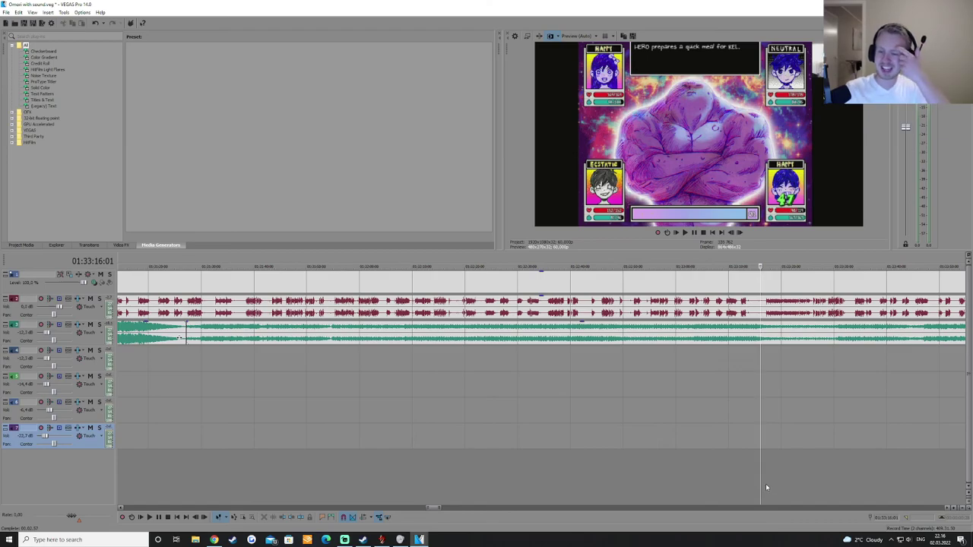
{"action": "left_click", "coordinate": [776, 489]}
{"action": "left_click", "coordinate": [812, 492]}
{"action": "left_click", "coordinate": [828, 492]}
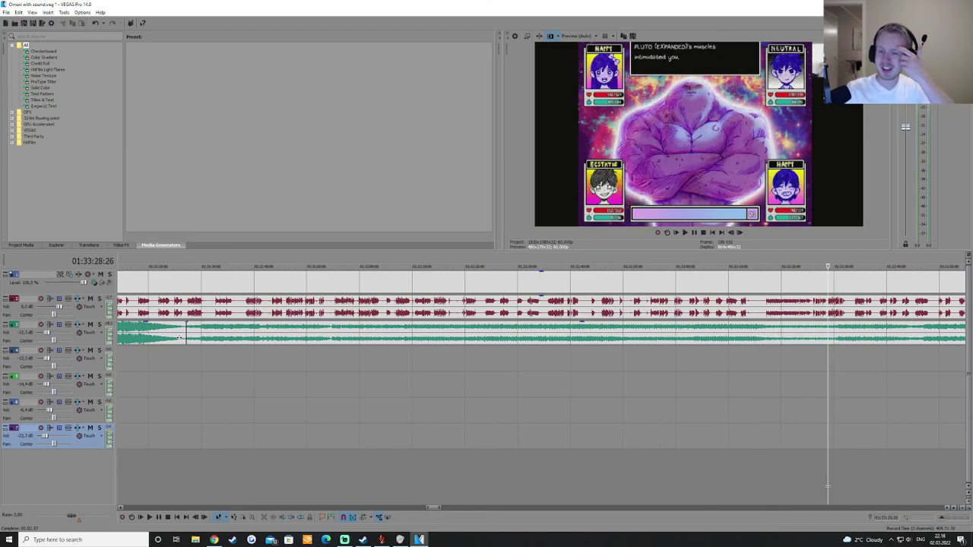
{"action": "scroll", "coordinate": [681, 452], "scroll_direction": "down", "scroll_amount": 2}
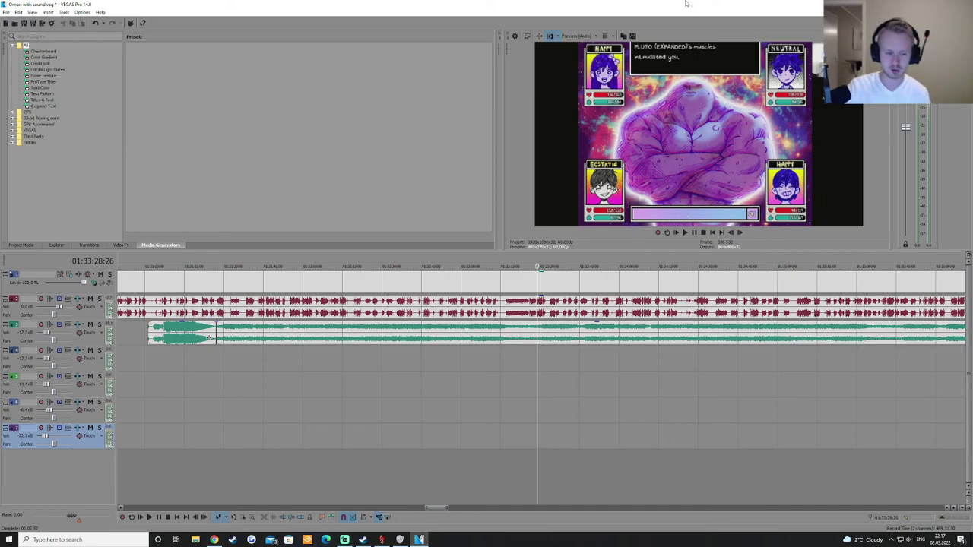
{"action": "scroll", "coordinate": [651, 421], "scroll_direction": "down", "scroll_amount": 2}
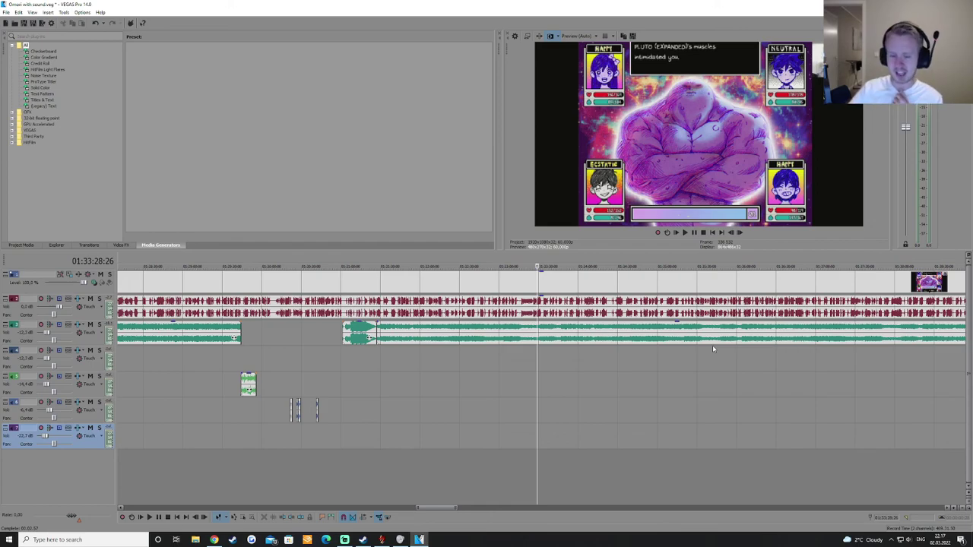
Switch to Chrome and open the list of uploaded videos on the YouTube channel
{"action": "left_click", "coordinate": [213, 540]}
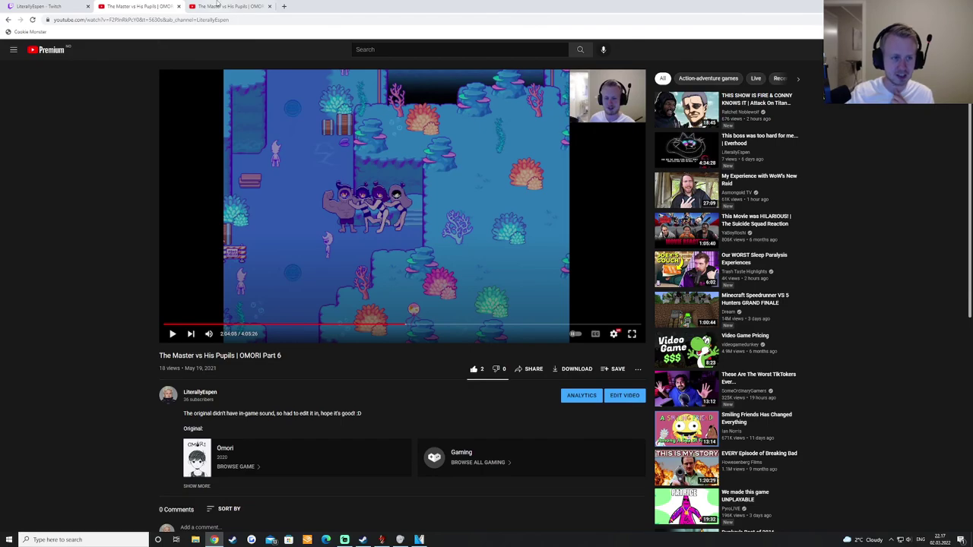
{"action": "left_click", "coordinate": [218, 5]}
{"action": "left_click", "coordinate": [209, 403]}
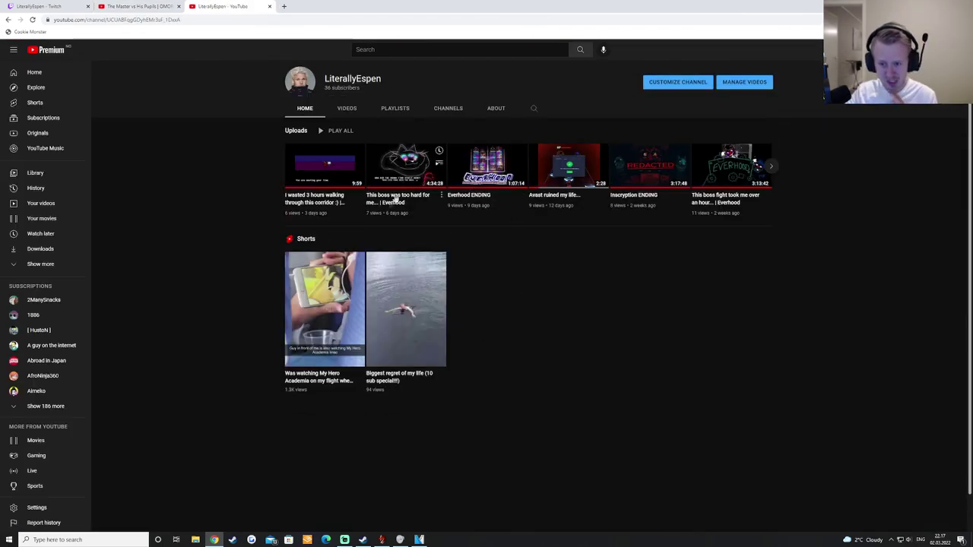
{"action": "left_click", "coordinate": [347, 108]}
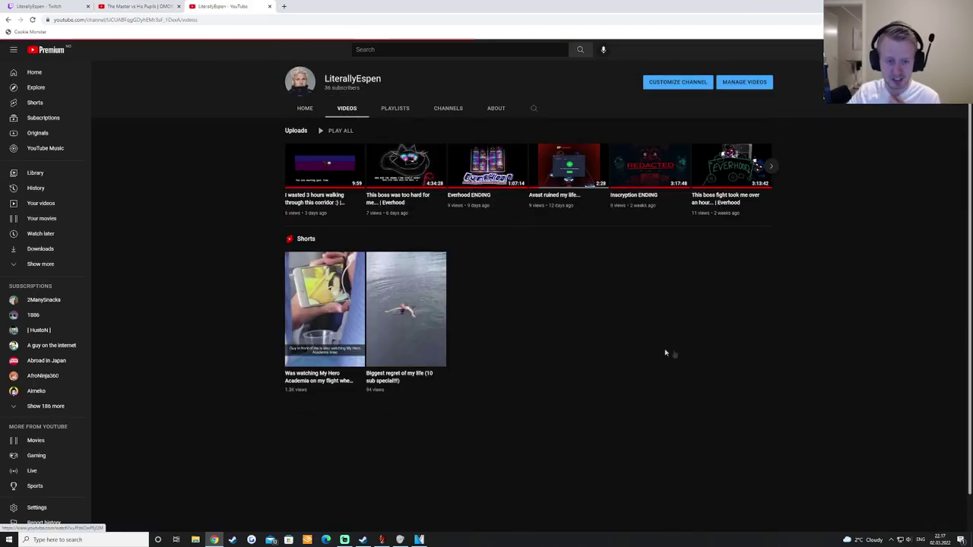
Find and open the video "OMORI Hikikomori Route Part 3 Boss Fights + The Abyss", and jump to about 5:00:42
{"action": "scroll", "coordinate": [311, 240], "scroll_direction": "down", "scroll_amount": 1}
{"action": "scroll", "coordinate": [456, 274], "scroll_direction": "down", "scroll_amount": 1}
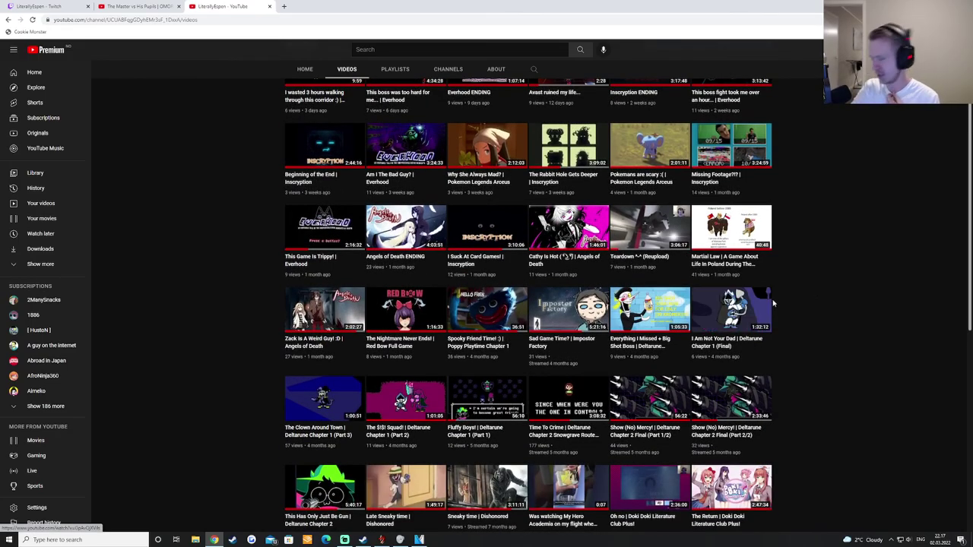
{"action": "scroll", "coordinate": [794, 300], "scroll_direction": "down", "scroll_amount": 4}
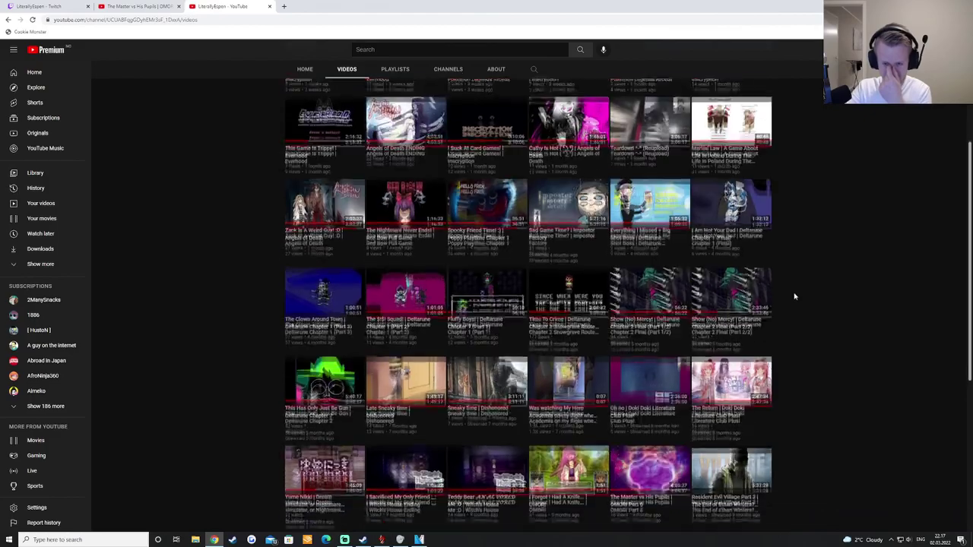
{"action": "scroll", "coordinate": [755, 286], "scroll_direction": "down", "scroll_amount": 1}
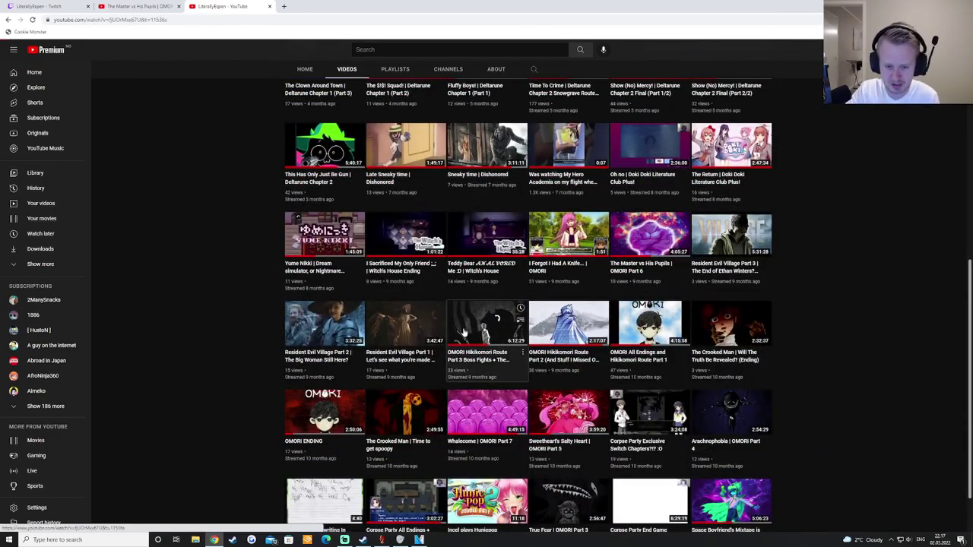
{"action": "left_click", "coordinate": [487, 320]}
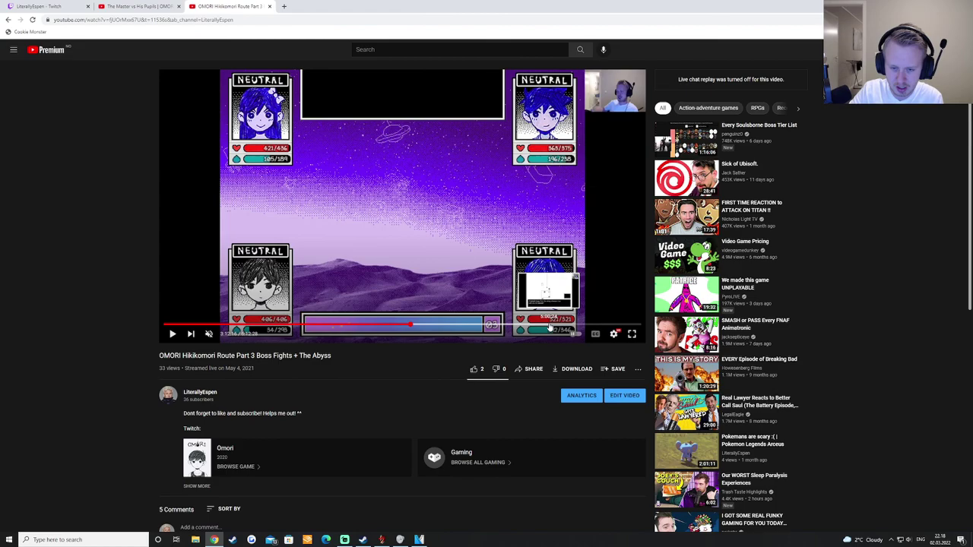
{"action": "left_click", "coordinate": [550, 325]}
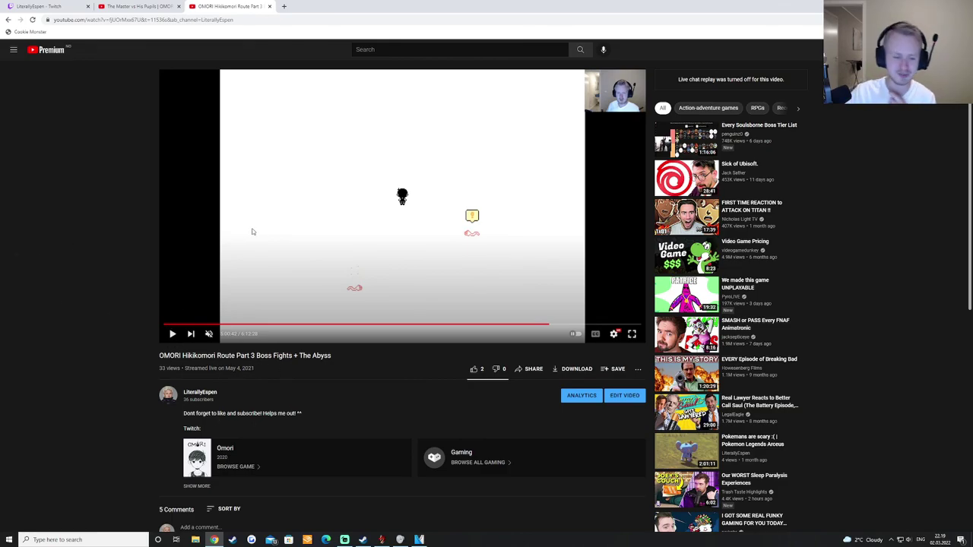
Switch back to VEGAS Pro and skim forward through the project past the Pluto battle
{"action": "left_click", "coordinate": [138, 4]}
{"action": "left_click", "coordinate": [235, 5]}
{"action": "left_click", "coordinate": [420, 539]}
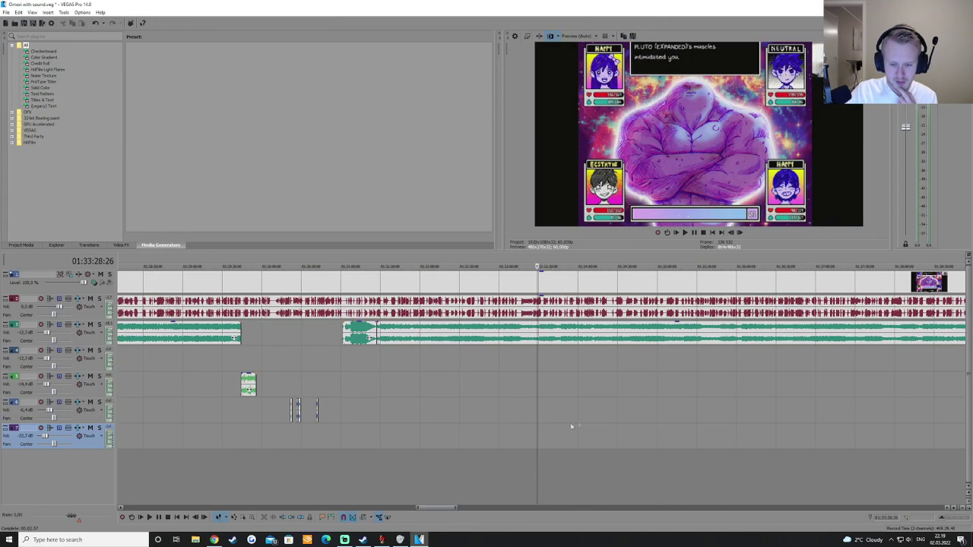
{"action": "scroll", "coordinate": [703, 476], "scroll_direction": "down", "scroll_amount": 2}
{"action": "left_click", "coordinate": [633, 471]}
{"action": "left_click", "coordinate": [743, 475]}
{"action": "left_click", "coordinate": [774, 475]}
{"action": "scroll", "coordinate": [774, 476], "scroll_direction": "down", "scroll_amount": 1}
{"action": "left_click", "coordinate": [593, 481]}
{"action": "left_click", "coordinate": [678, 478]}
Check the frames around the battle at 02:32:39:12, and move the playhead back to 02:32:22:27
{"action": "scroll", "coordinate": [522, 463], "scroll_direction": "up", "scroll_amount": 4}
{"action": "left_click", "coordinate": [480, 460]}
{"action": "left_click", "coordinate": [471, 466]}
{"action": "scroll", "coordinate": [471, 466], "scroll_direction": "up", "scroll_amount": 2}
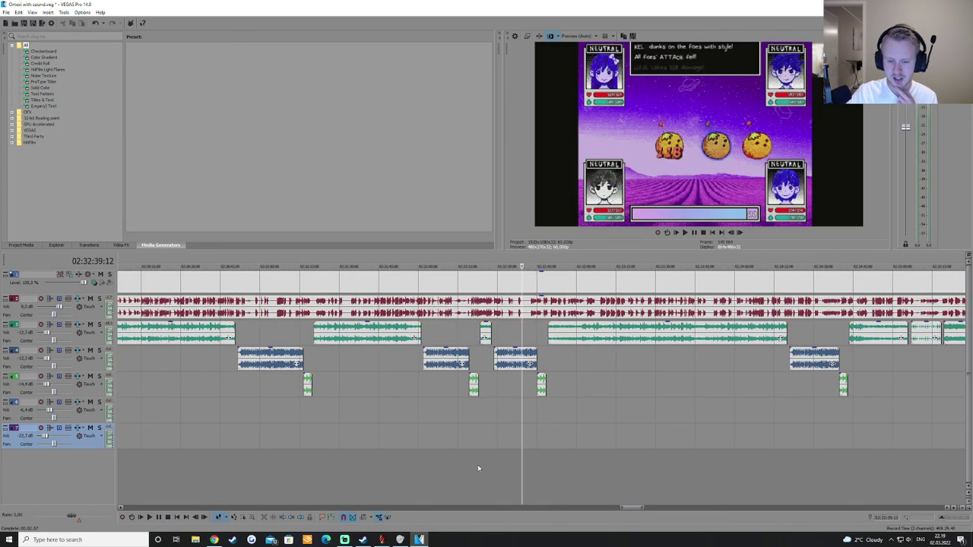
{"action": "left_click", "coordinate": [477, 465]}
{"action": "scroll", "coordinate": [481, 466], "scroll_direction": "down", "scroll_amount": 3}
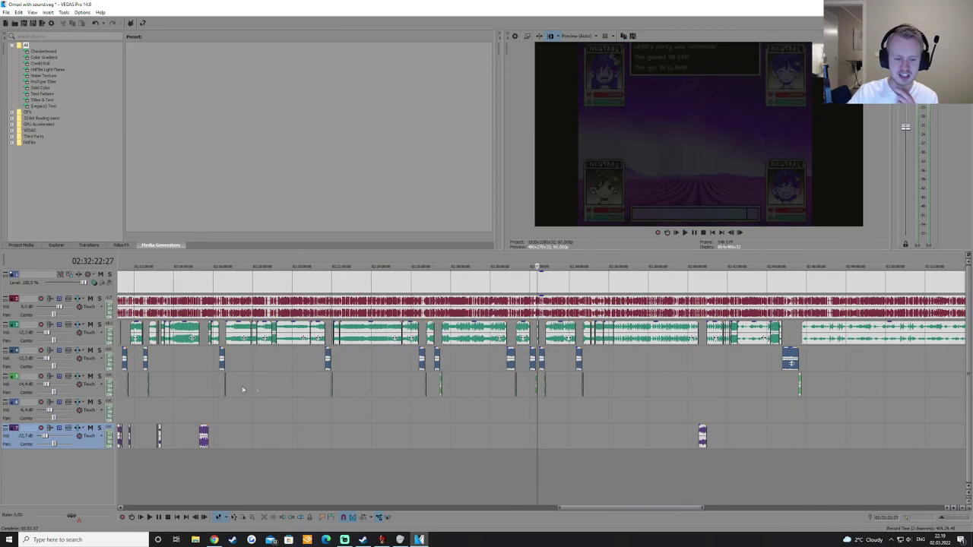
Jump ahead to 03:07:57:10 and play the lead-up to the Marsha battle, skipping forward to its opening
{"action": "scroll", "coordinate": [240, 389], "scroll_direction": "down", "scroll_amount": 2}
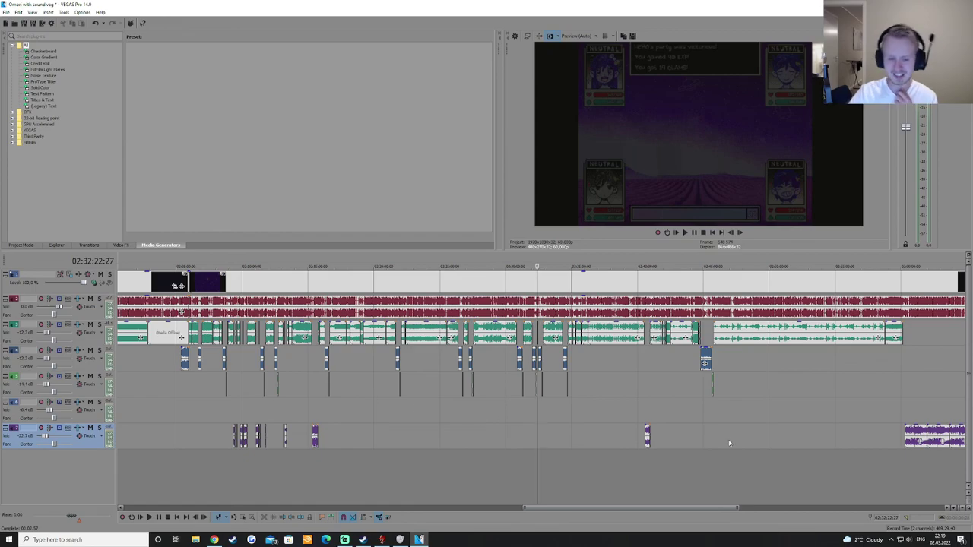
{"action": "scroll", "coordinate": [729, 439], "scroll_direction": "down", "scroll_amount": 1}
{"action": "left_click", "coordinate": [770, 496]}
{"action": "scroll", "coordinate": [770, 496], "scroll_direction": "up", "scroll_amount": 6}
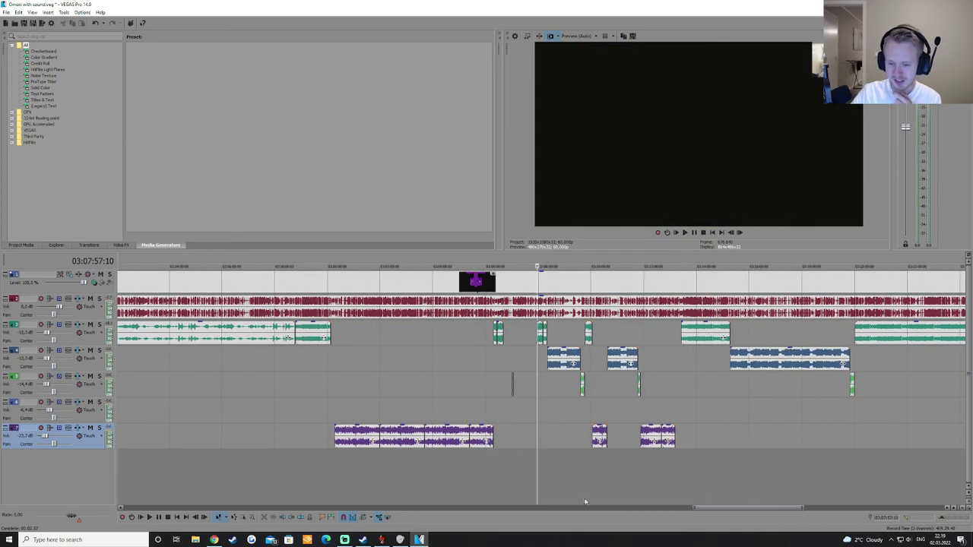
{"action": "key", "text": "space"}
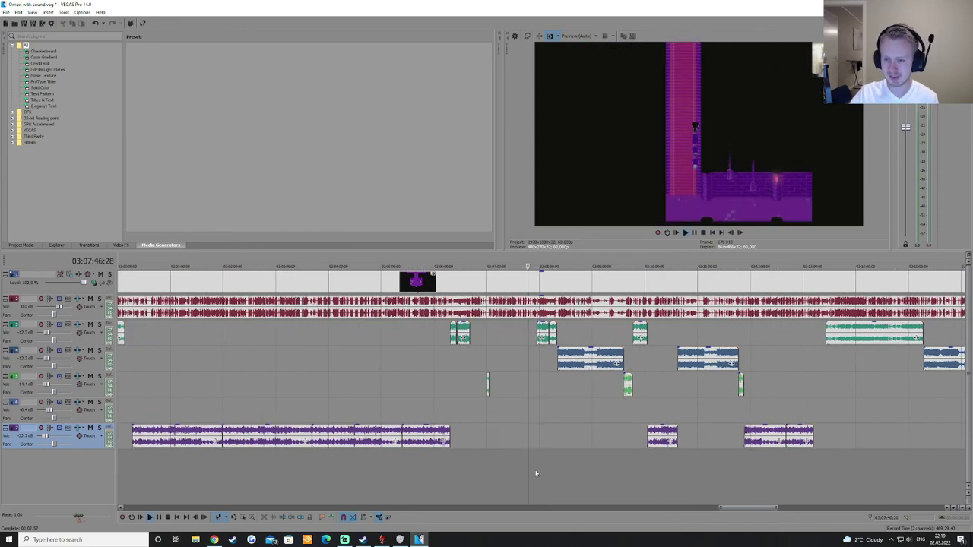
{"action": "left_click", "coordinate": [550, 478]}
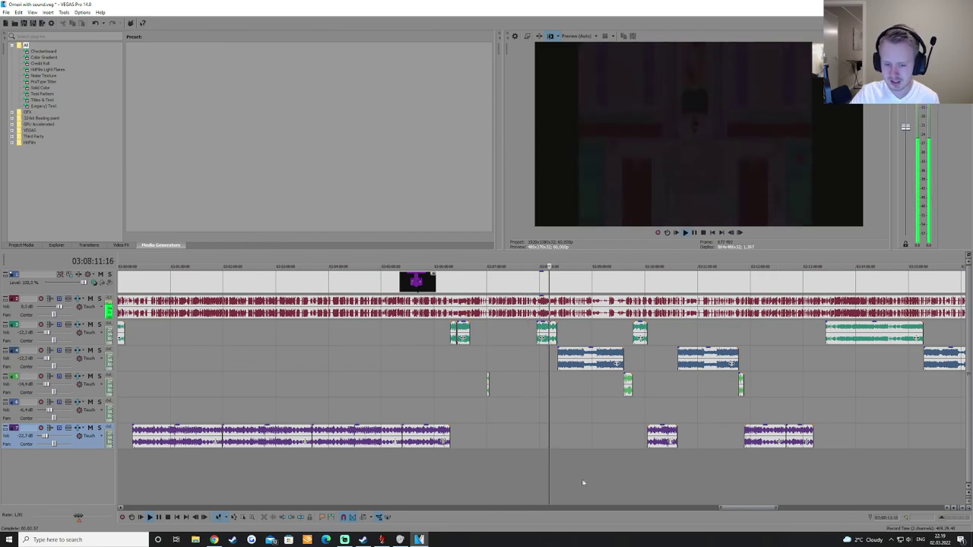
{"action": "left_click", "coordinate": [558, 456]}
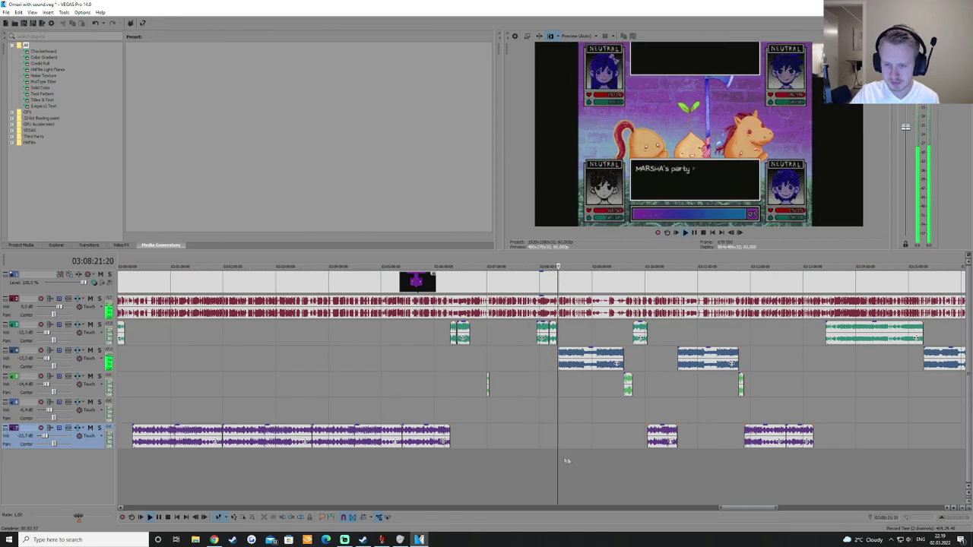
Move the playhead to the start of the forest battle at 03:38:31:22 and play it
{"action": "scroll", "coordinate": [666, 477], "scroll_direction": "up", "scroll_amount": 1}
{"action": "scroll", "coordinate": [718, 466], "scroll_direction": "down", "scroll_amount": 3}
{"action": "scroll", "coordinate": [805, 473], "scroll_direction": "up", "scroll_amount": 3}
{"action": "left_click", "coordinate": [838, 469]}
{"action": "scroll", "coordinate": [835, 476], "scroll_direction": "up", "scroll_amount": 3}
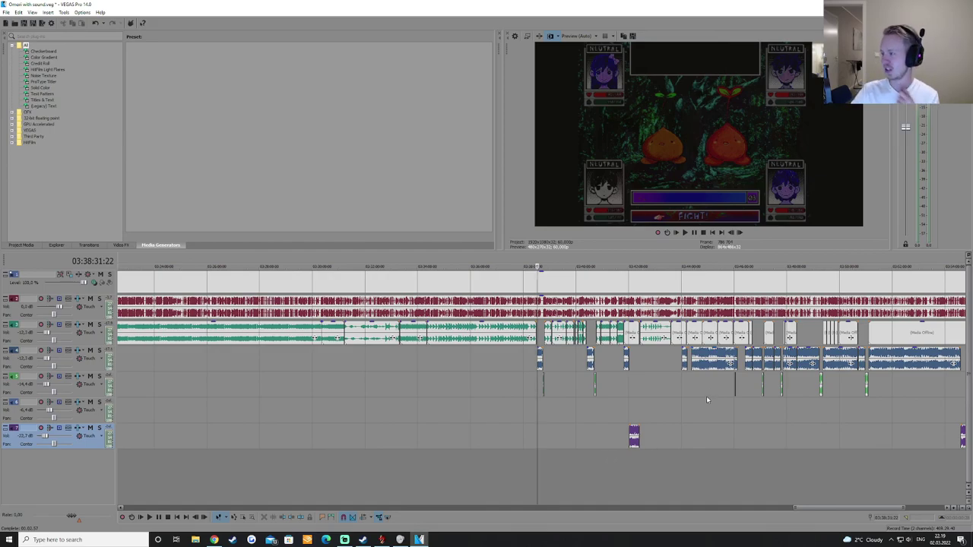
{"action": "key", "text": "space"}
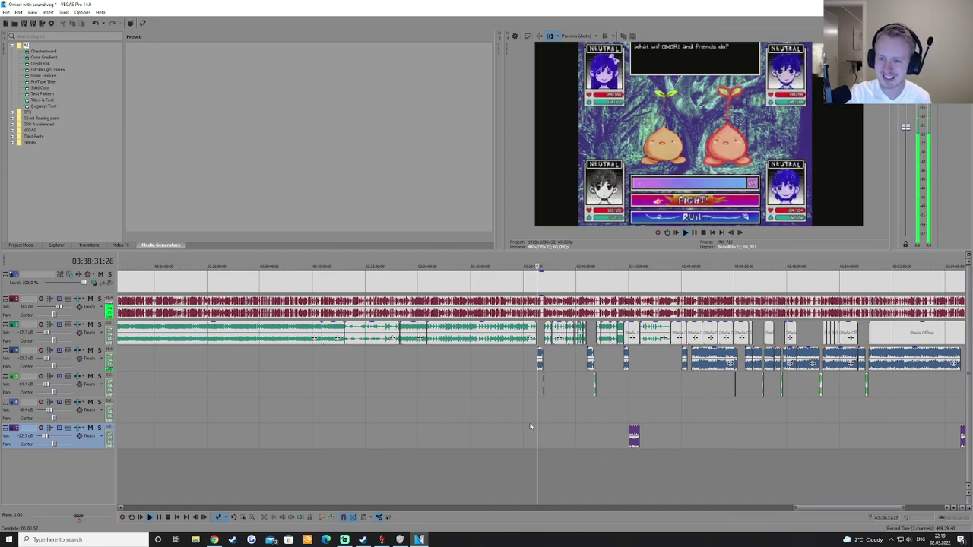
Sample the playback from about 03:40:17 through the offline music clips to about 03:52:09
{"action": "left_click", "coordinate": [582, 478]}
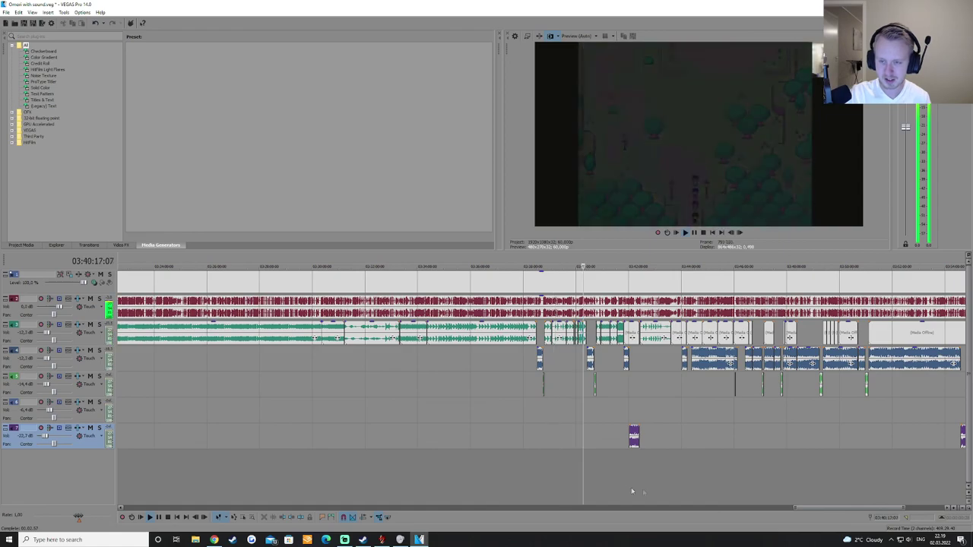
{"action": "left_click", "coordinate": [675, 487]}
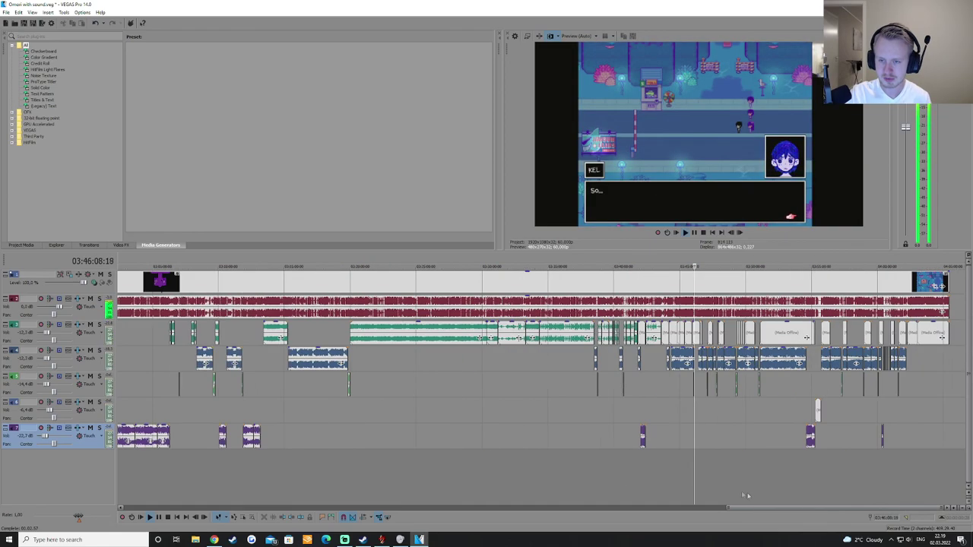
{"action": "scroll", "coordinate": [805, 469], "scroll_direction": "down", "scroll_amount": 3}
{"action": "left_click", "coordinate": [805, 470]}
{"action": "left_click", "coordinate": [819, 473]}
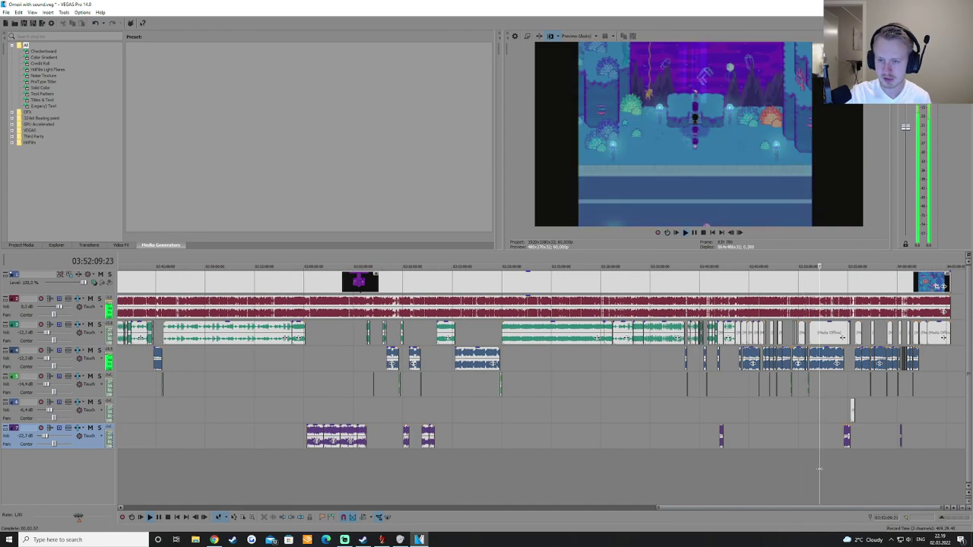
Skip through the later offline audio clips, stop at 03:55:28:14, and examine the offline sound clip there up close
{"action": "scroll", "coordinate": [832, 480], "scroll_direction": "up", "scroll_amount": 3}
{"action": "scroll", "coordinate": [832, 479], "scroll_direction": "up", "scroll_amount": 2}
{"action": "left_click", "coordinate": [604, 475]}
{"action": "left_click", "coordinate": [667, 484]}
{"action": "left_click", "coordinate": [669, 484]}
{"action": "left_click", "coordinate": [674, 487]}
{"action": "left_click", "coordinate": [710, 494]}
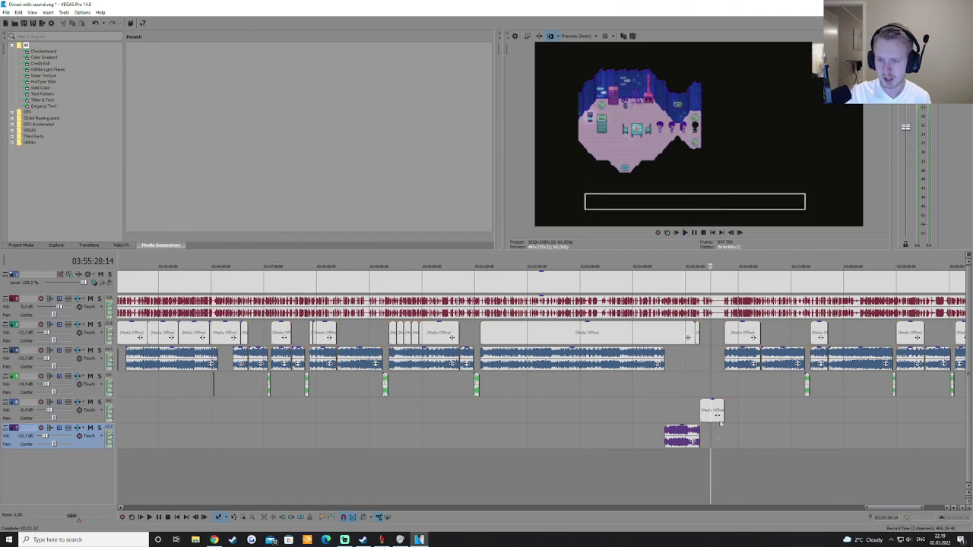
{"action": "scroll", "coordinate": [708, 414], "scroll_direction": "up", "scroll_amount": 2}
{"action": "scroll", "coordinate": [708, 414], "scroll_direction": "up", "scroll_amount": 2}
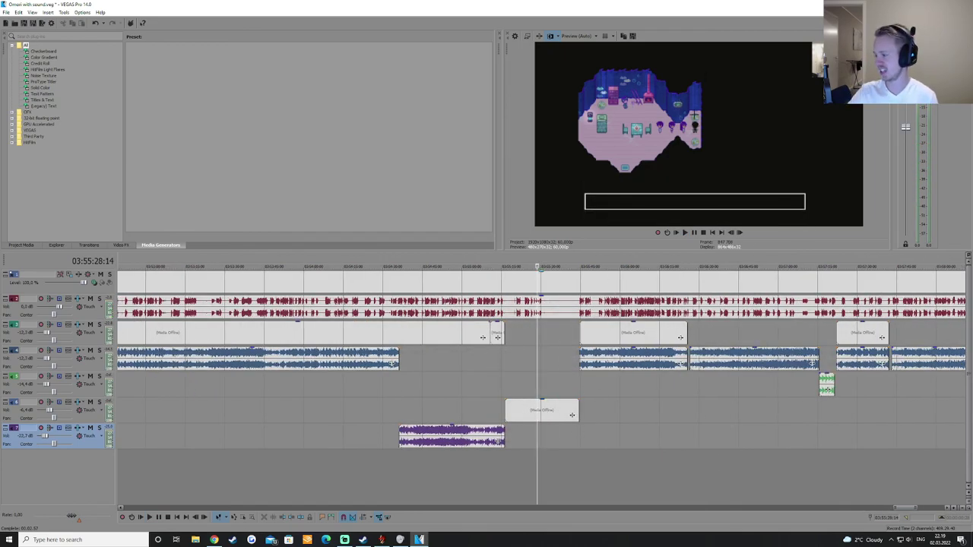
Skip through the remaining audio clips from 03:55:57:15 and jump ahead to the Shady Mole scene at 04:03:11:09
{"action": "left_click", "coordinate": [565, 483]}
{"action": "left_click", "coordinate": [575, 483]}
{"action": "left_click", "coordinate": [613, 483]}
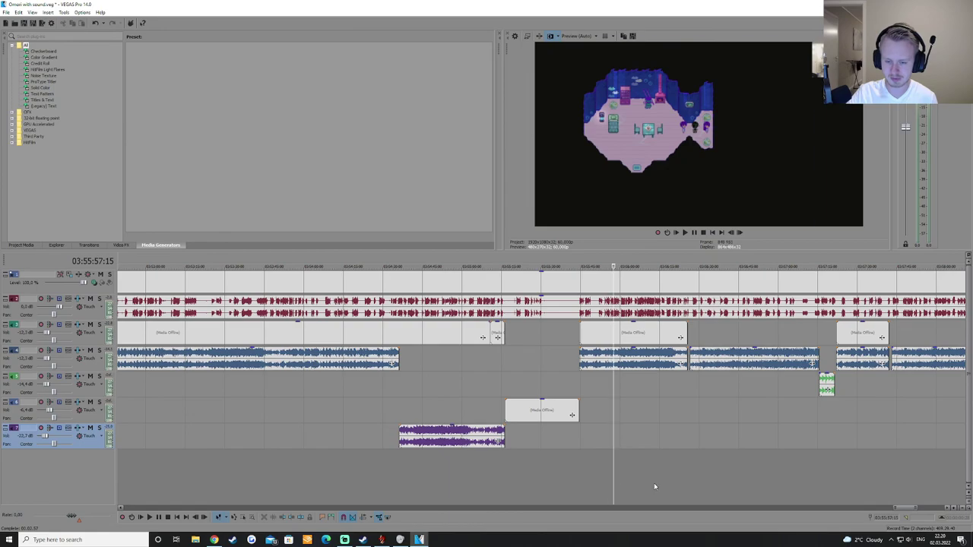
{"action": "left_click", "coordinate": [654, 483]}
{"action": "left_click", "coordinate": [784, 487]}
{"action": "left_click", "coordinate": [853, 482]}
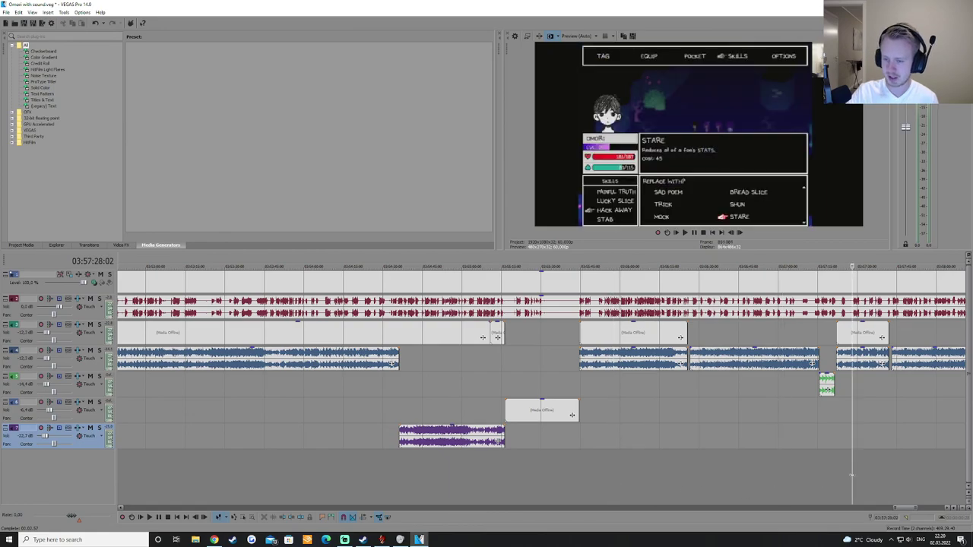
{"action": "scroll", "coordinate": [843, 482], "scroll_direction": "down", "scroll_amount": 2}
{"action": "scroll", "coordinate": [757, 468], "scroll_direction": "down", "scroll_amount": 2}
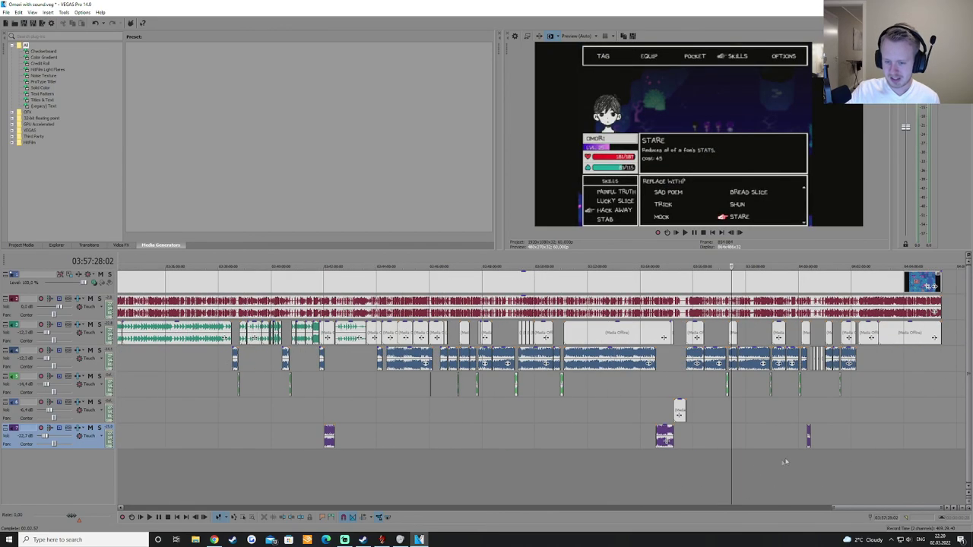
{"action": "left_click", "coordinate": [909, 464]}
{"action": "left_click", "coordinate": [661, 428]}
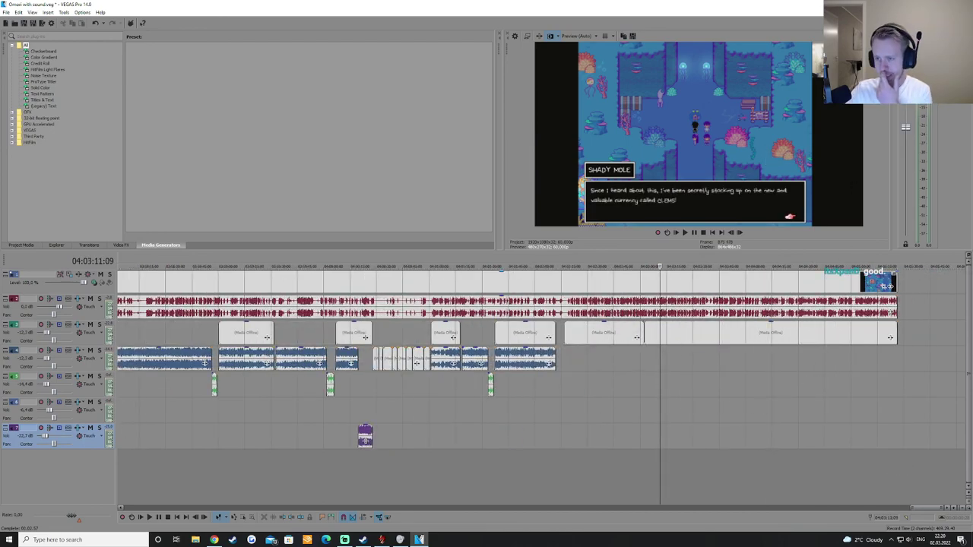
Close the OMORI project and VEGAS Pro without saving the changes
{"action": "key", "text": "alt+F4"}
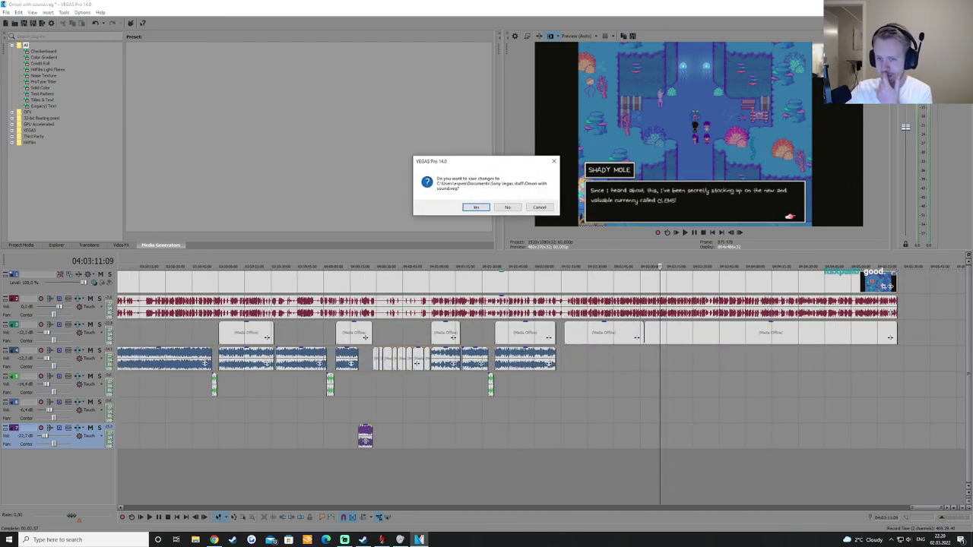
{"action": "left_click", "coordinate": [507, 208]}
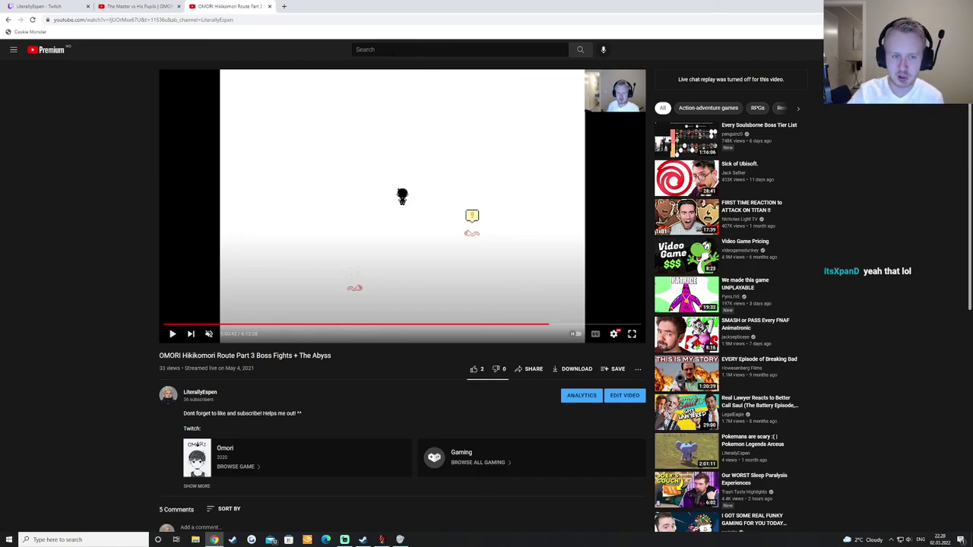
Search YouTube for "omori singing fish" and close the results page
{"action": "left_click", "coordinate": [403, 49]}
{"action": "type", "text": "o"}
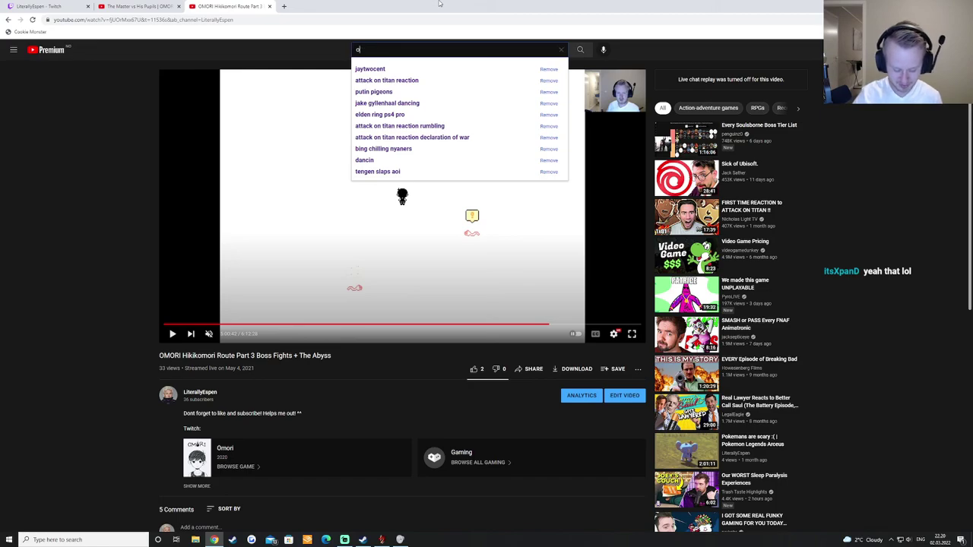
{"action": "type", "text": "mori singing fis"}
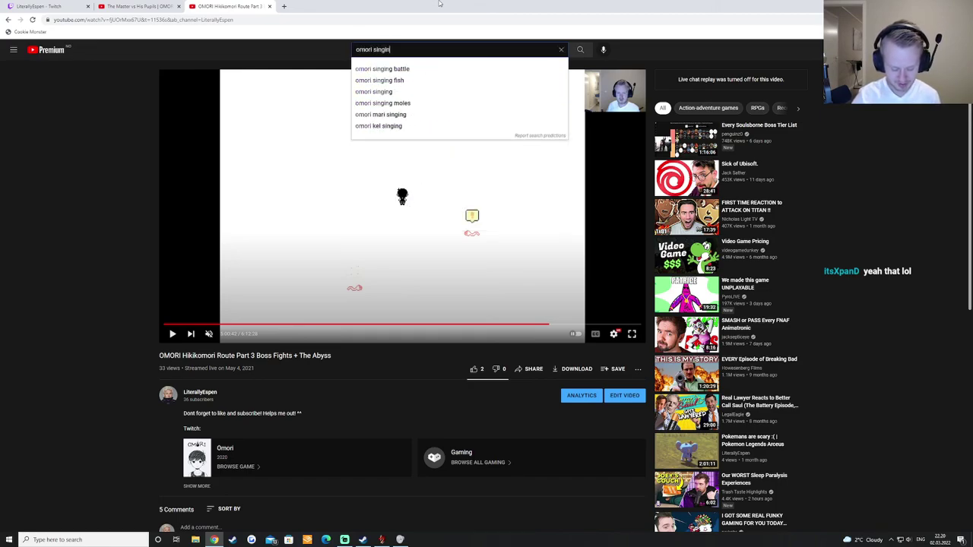
{"action": "type", "text": "h"}
{"action": "key", "text": "Return"}
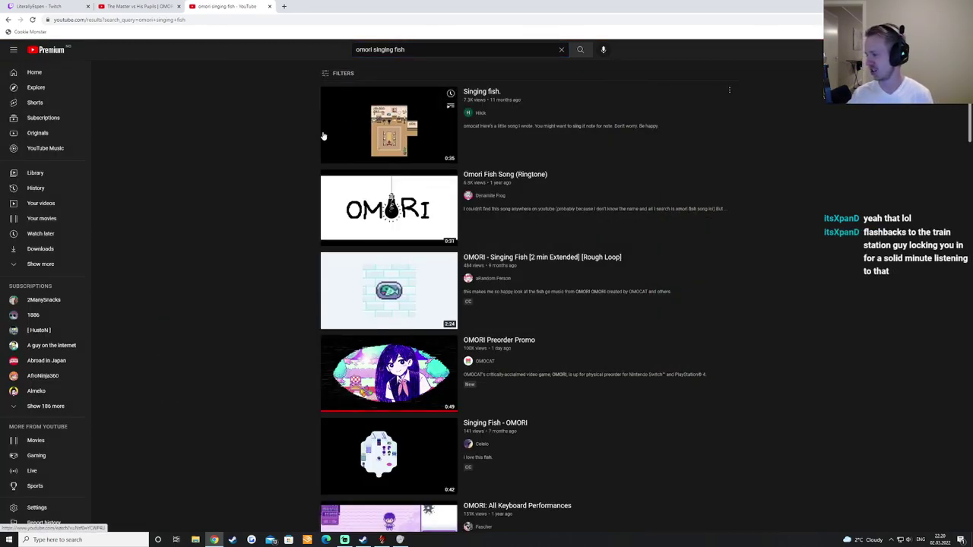
{"action": "left_click", "coordinate": [268, 7]}
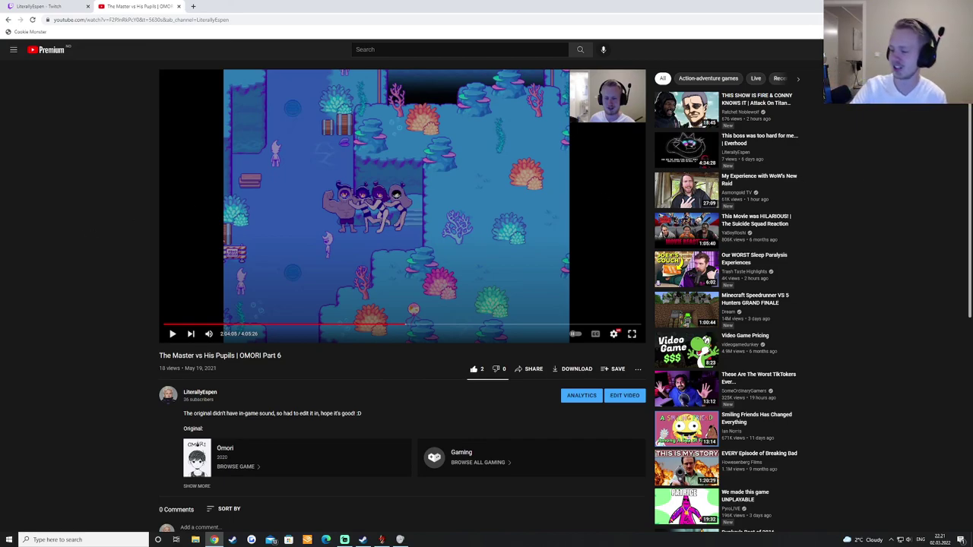
Switch to the Hello Charlotte EP1 game window and make it full screen
{"action": "key", "text": "alt+Tab"}
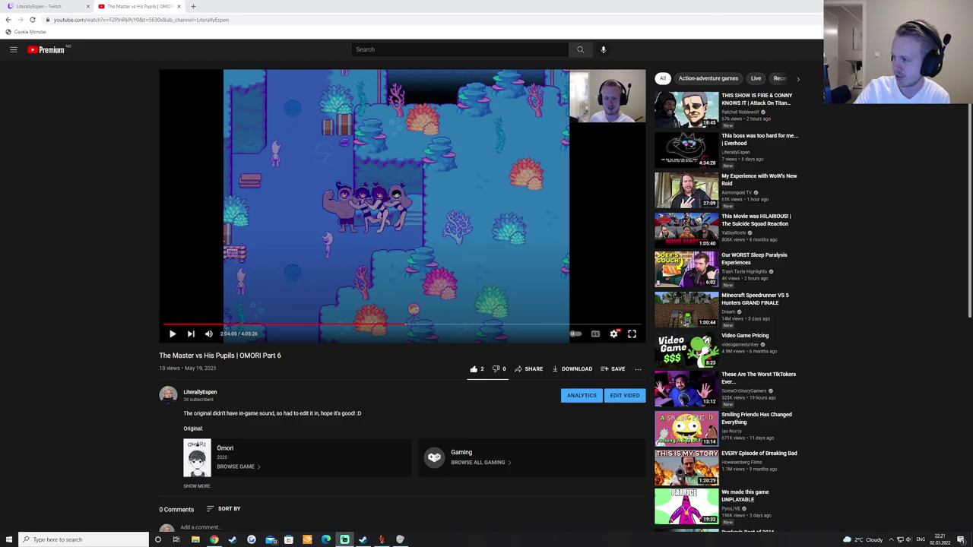
{"action": "key", "text": "alt+Tab"}
{"action": "key", "text": "alt+Tab"}
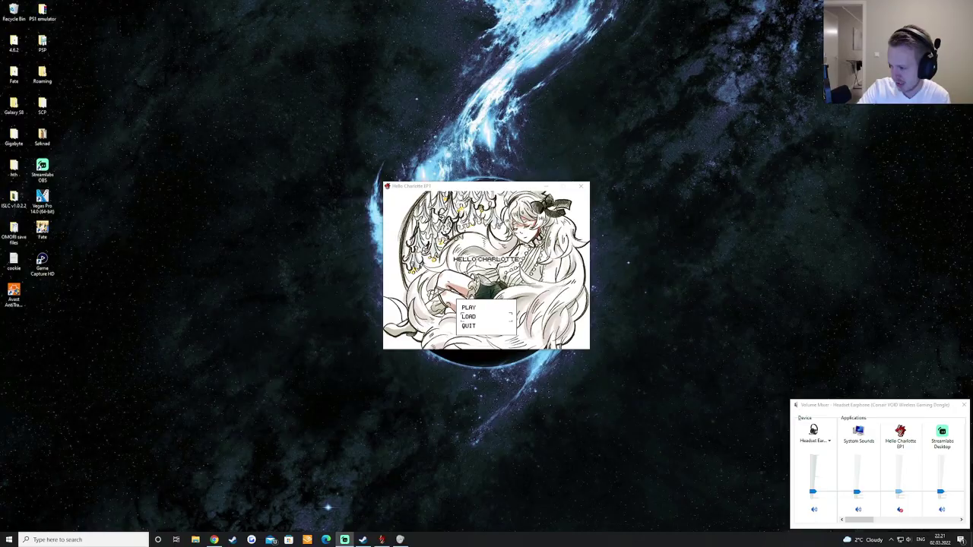
{"action": "key", "text": "alt+Return"}
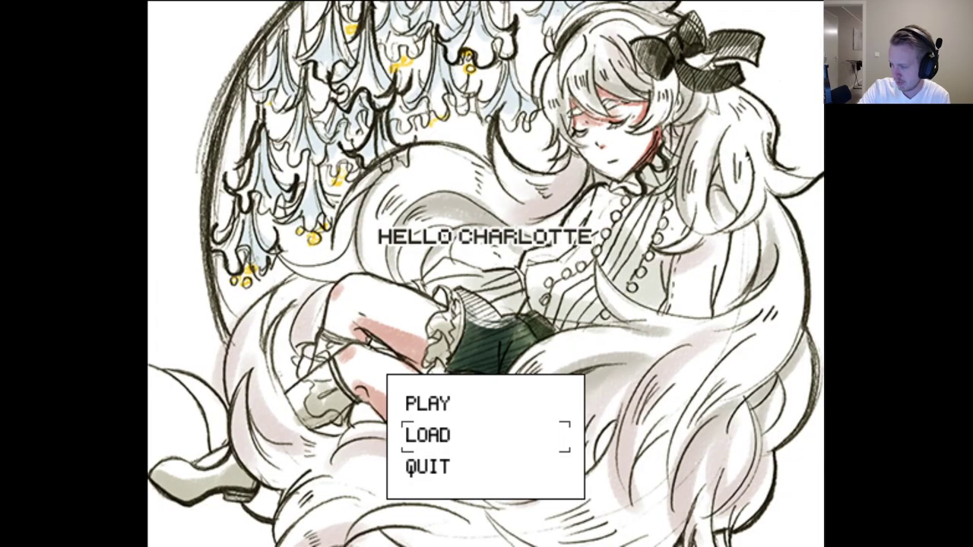